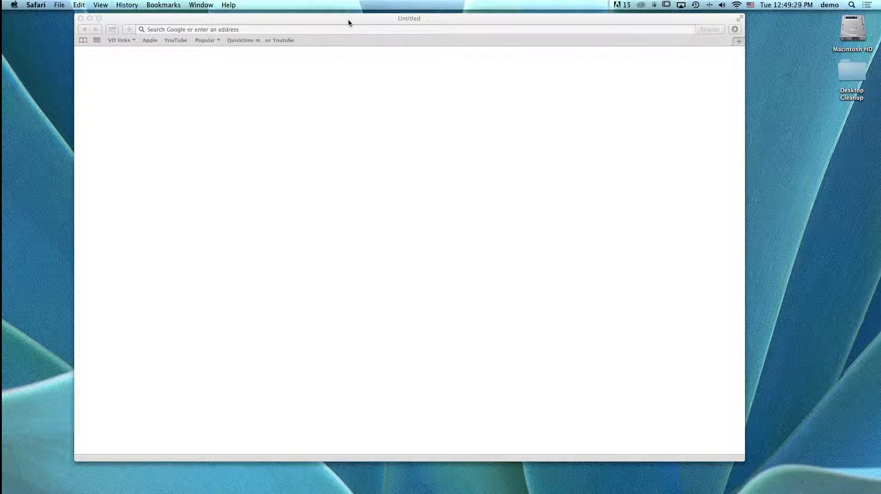
- Go to google.com and search for sandra bullock
left_click(340, 29)
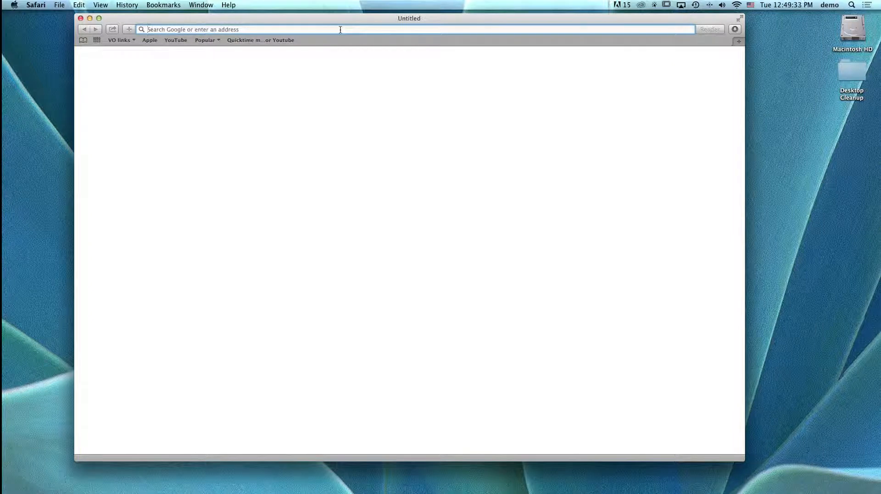
type("google.com")
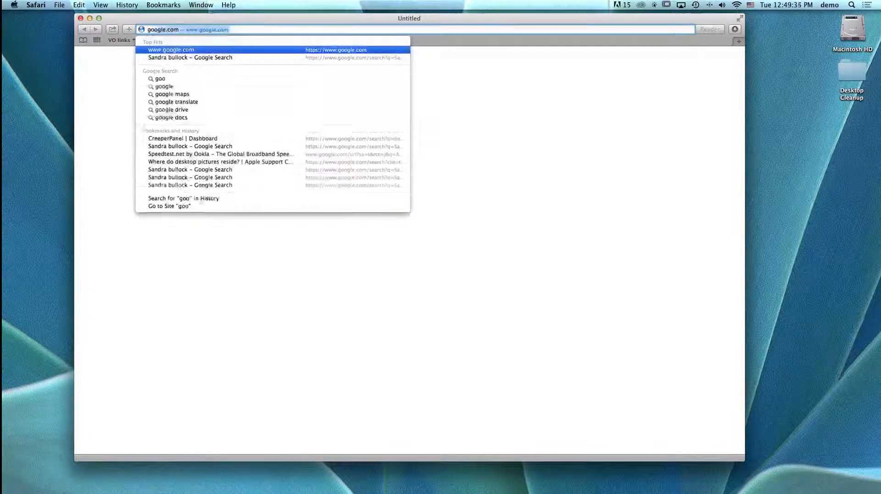
key("Return")
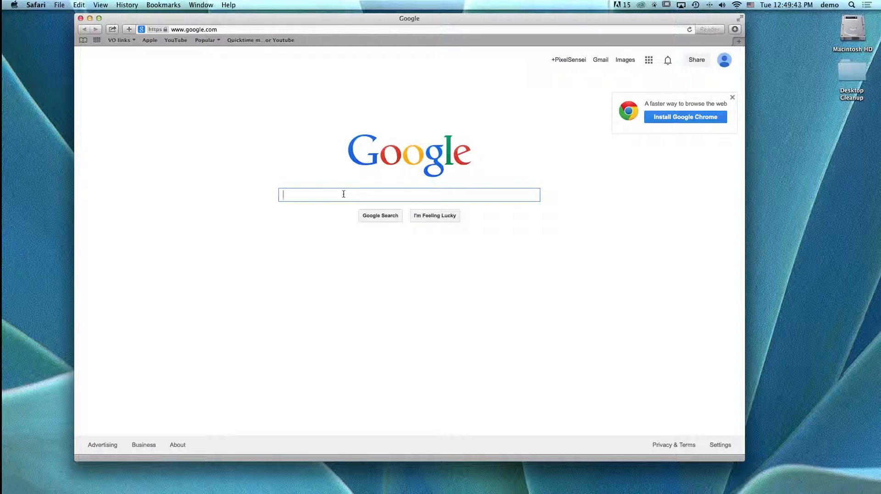
type("Sanddra")
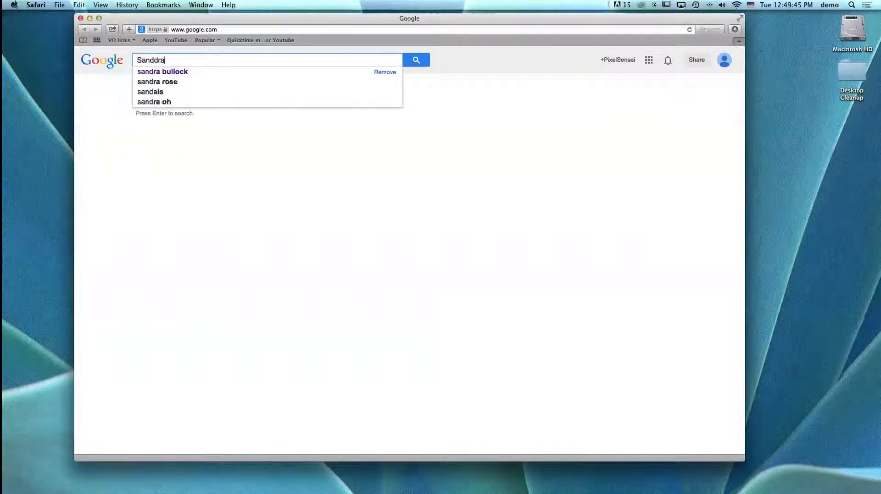
key("BackSpace")
key("BackSpace")
type("ra")
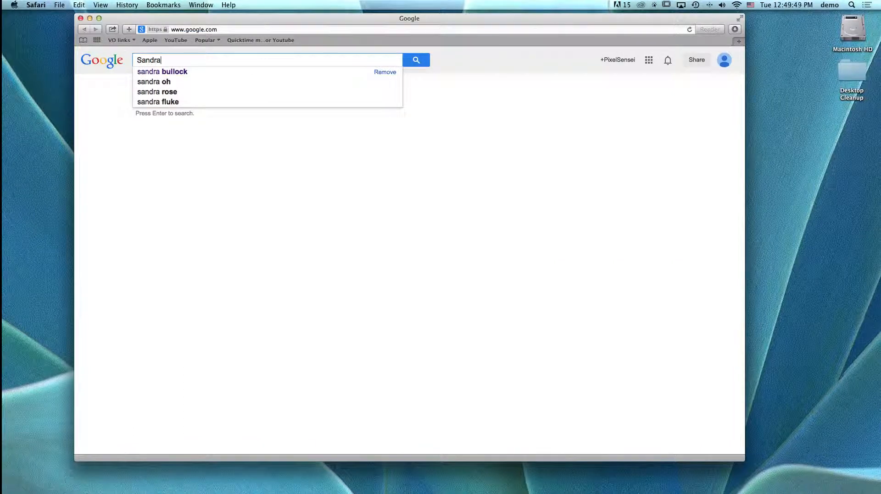
key("Down")
key("Return")
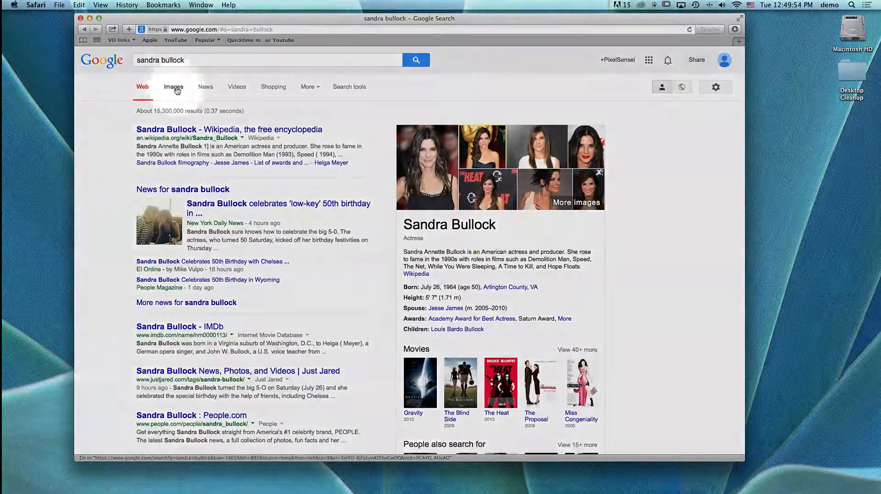
- Switch to the image results for sandra bullock and filter them to Large size
left_click(175, 89)
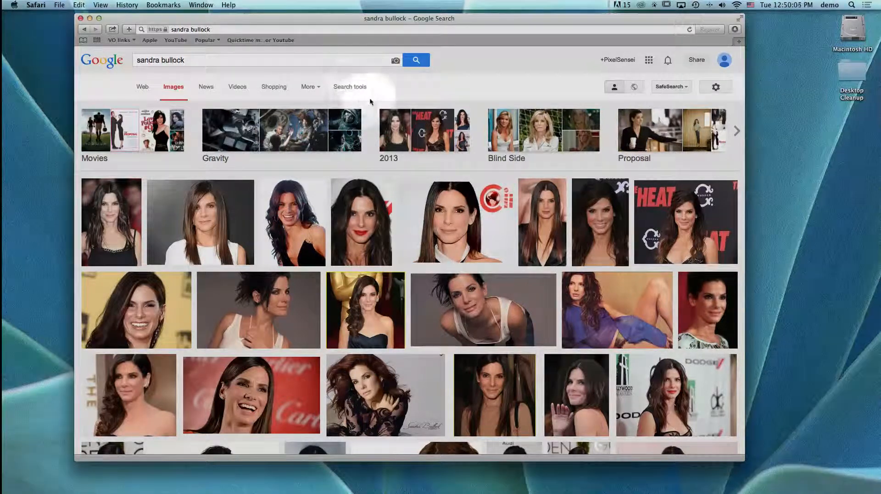
left_click(348, 93)
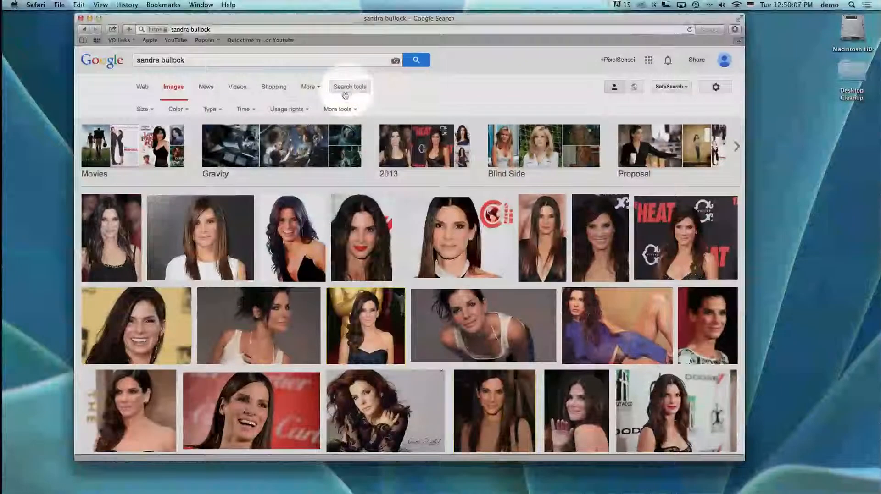
left_click(143, 110)
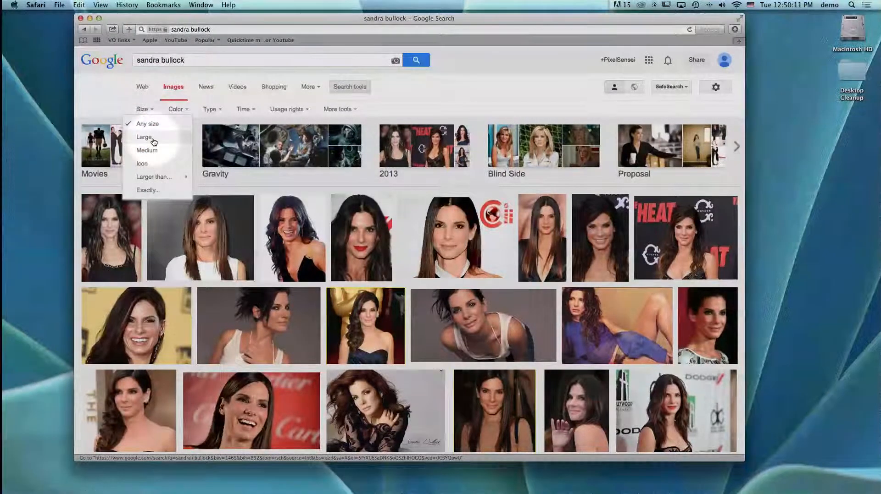
mouse_move(171, 177)
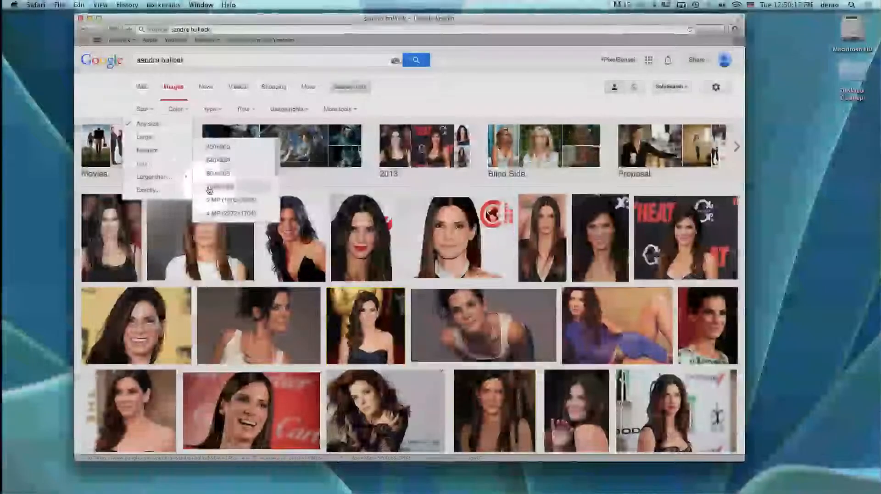
left_click(152, 140)
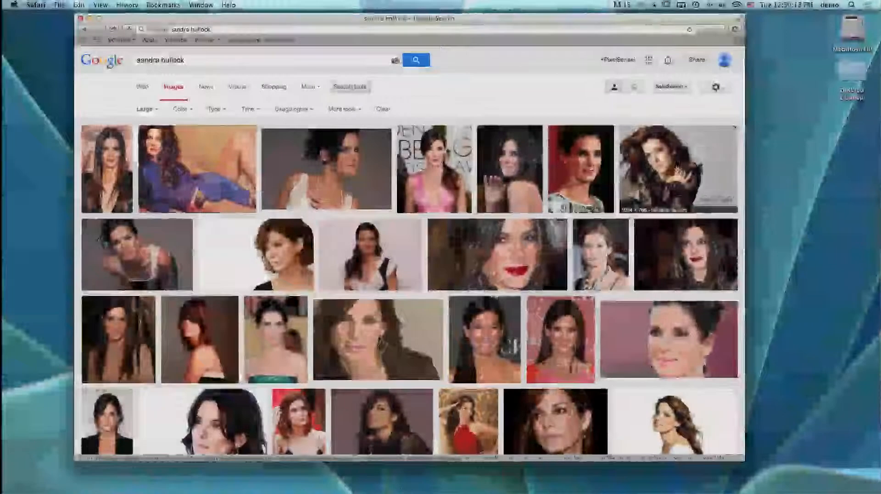
- View the 1024×768 portrait with the lace sleeves at full size and save it to the desktop
left_click(685, 169)
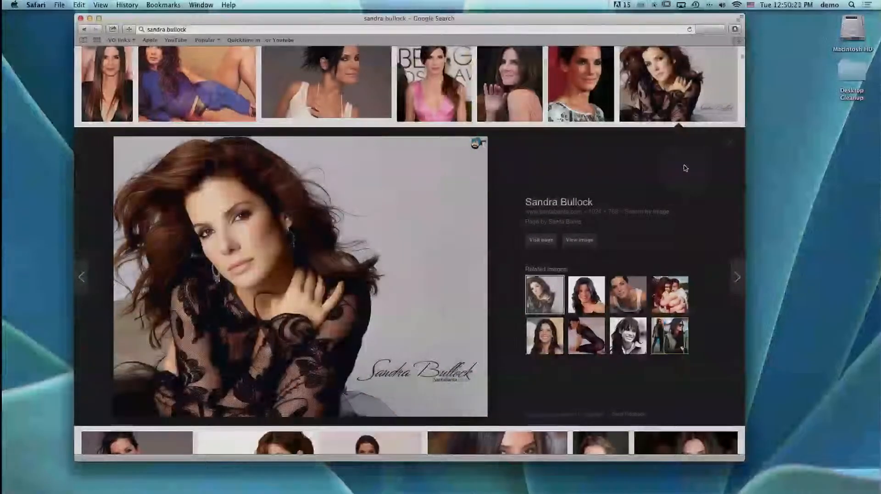
left_click(580, 241)
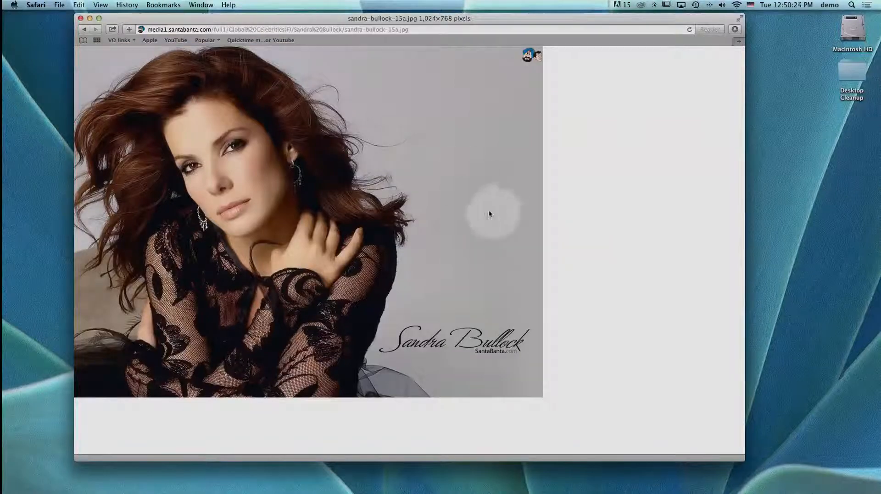
left_click_drag(436, 124, 831, 161)
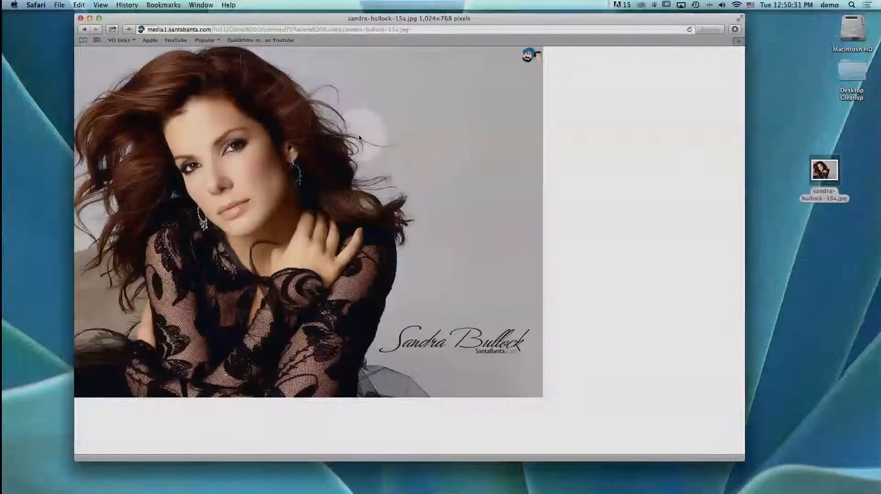
- Close the browser window, place sandra-bullock-15a.jpg beside Rocks.jpg on the desktop, and open it in Photoshop
left_click(80, 18)
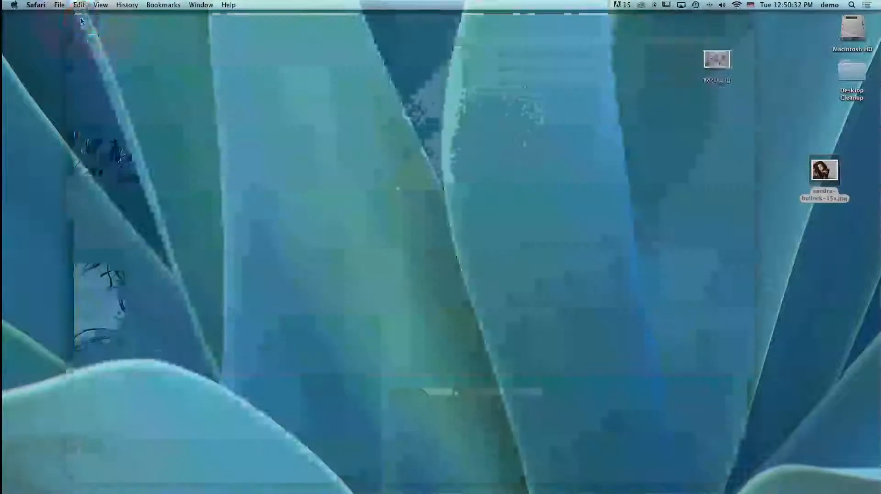
left_click_drag(825, 170, 760, 61)
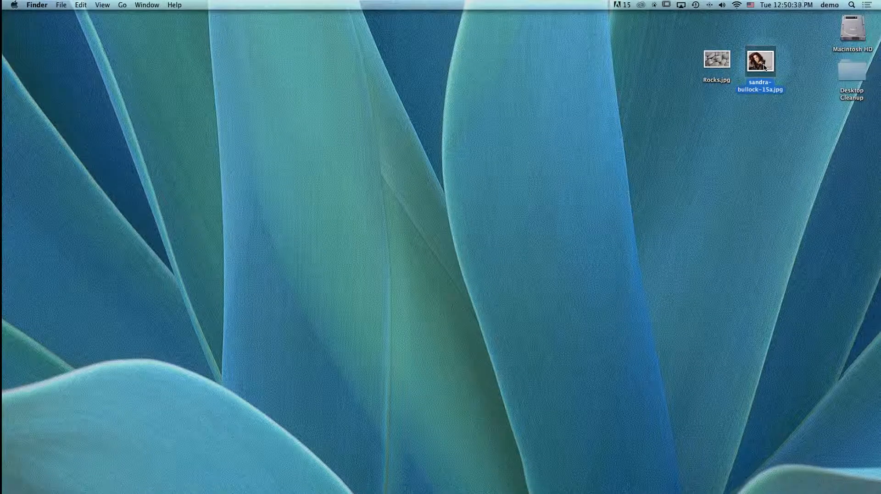
left_click_drag(764, 67, 15, 345)
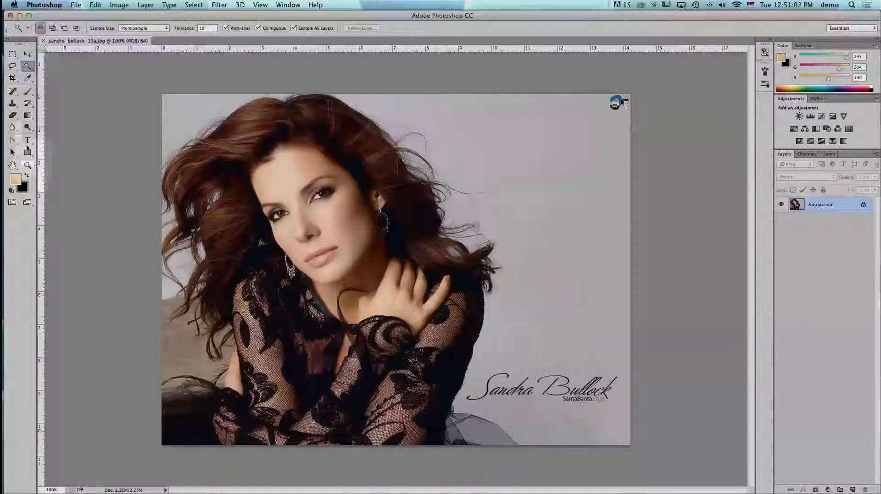
- Select the woman's face, hand and central sleeve area with the Quick Selection tool, checking the coverage in Quick Mask
left_click_drag(28, 67, 56, 66)
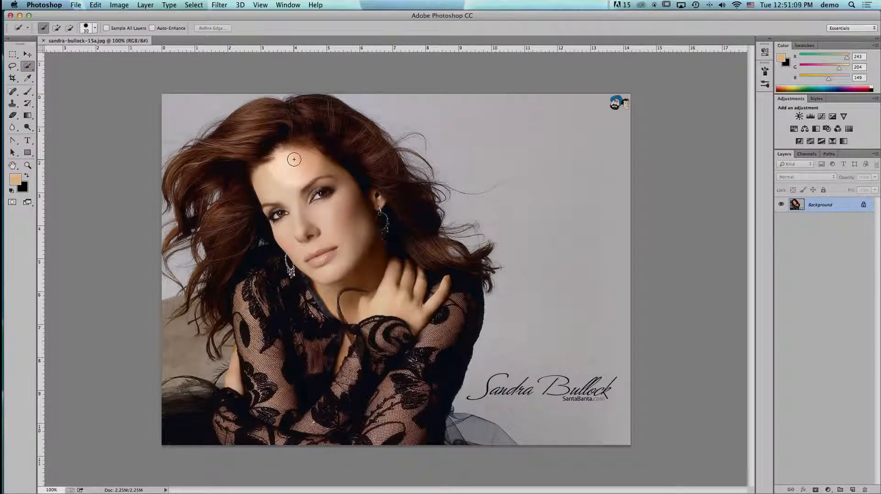
left_click(818, 205)
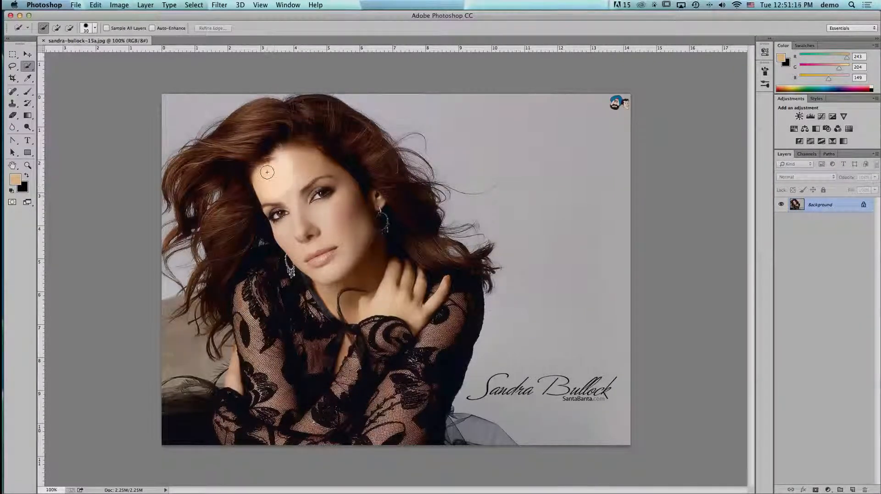
mouse_move(284, 165)
left_mouse_down()
mouse_move(343, 243)
mouse_move(357, 297)
mouse_move(357, 422)
mouse_move(393, 393)
left_mouse_up()
mouse_move(415, 360)
left_mouse_down()
mouse_move(422, 295)
mouse_move(440, 264)
left_mouse_up()
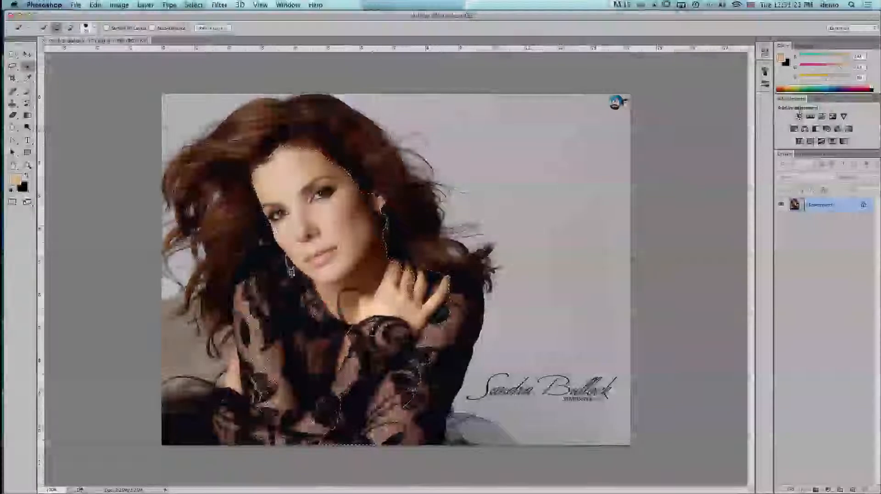
key("q")
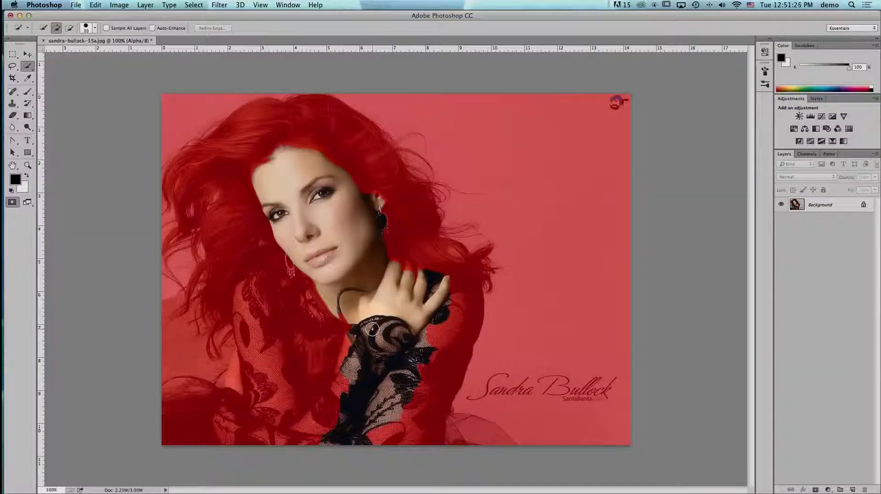
key("q")
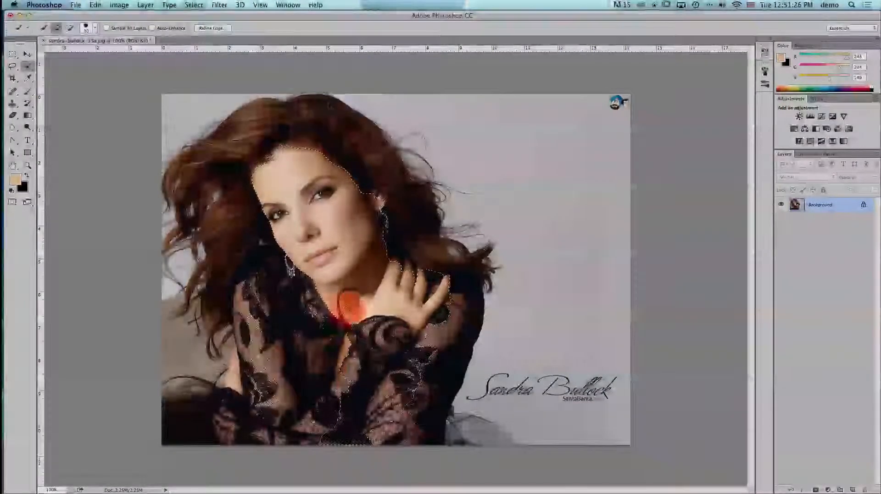
- Extend the quick selection over the rest of her body, the chair, both arms, the sheer fabric and her hair
mouse_move(323, 378)
left_mouse_down()
mouse_move(305, 437)
mouse_move(319, 334)
mouse_move(360, 318)
mouse_move(316, 314)
mouse_move(300, 297)
mouse_move(287, 249)
mouse_move(278, 257)
mouse_move(275, 295)
mouse_move(245, 330)
mouse_move(264, 417)
mouse_move(175, 425)
mouse_move(253, 378)
mouse_move(159, 348)
left_mouse_up()
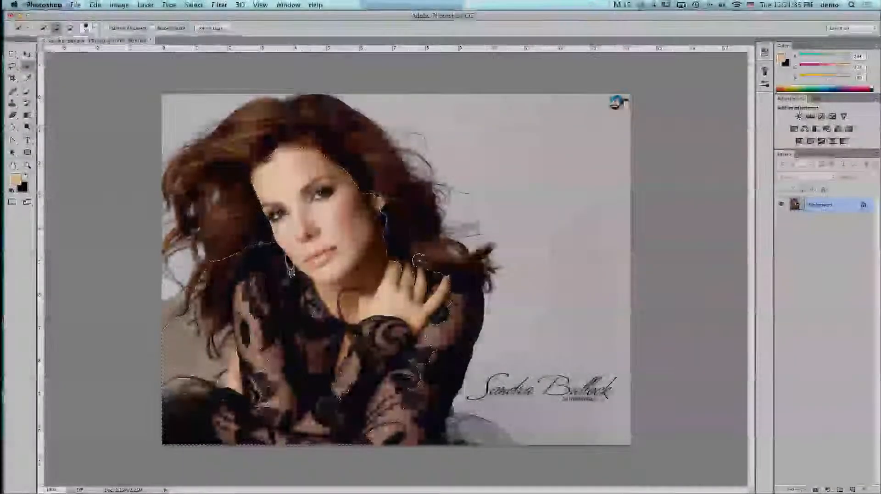
mouse_move(421, 260)
left_mouse_down()
mouse_move(366, 191)
mouse_move(376, 187)
mouse_move(409, 205)
mouse_move(462, 280)
left_mouse_up()
left_click_drag(468, 324, 413, 411)
left_click_drag(462, 439, 517, 448)
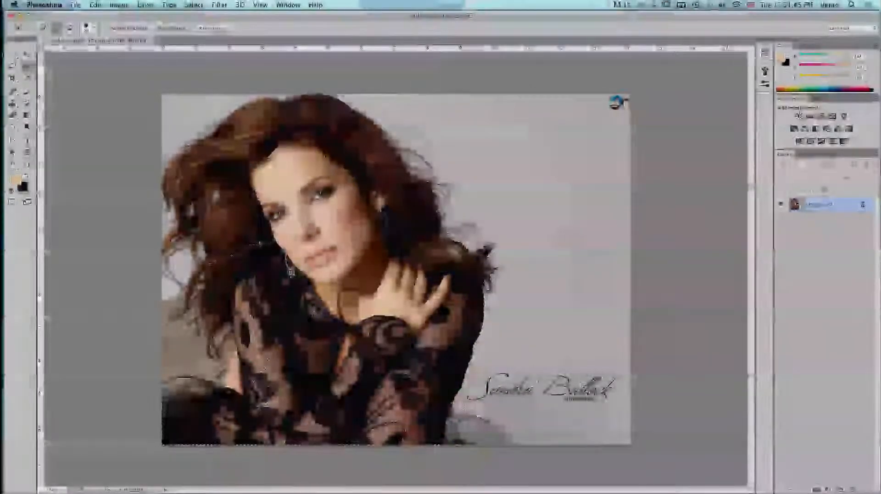
key("alt")
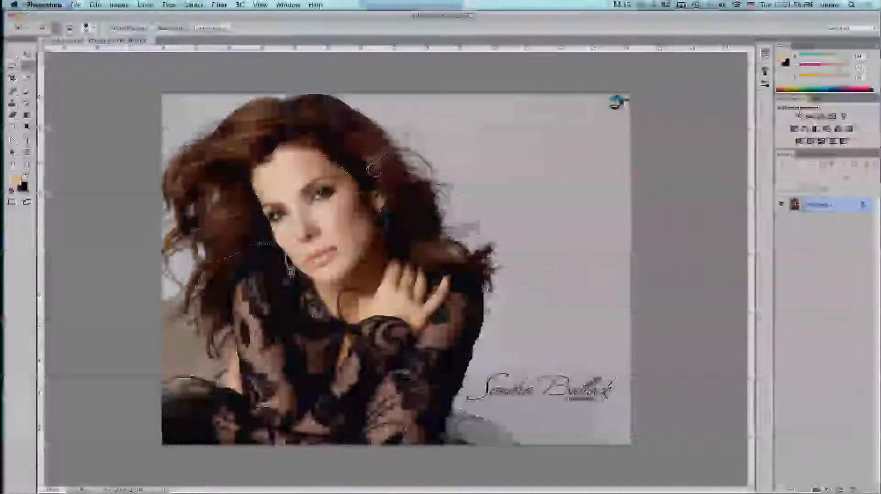
mouse_move(368, 167)
left_mouse_down()
mouse_move(318, 133)
mouse_move(283, 131)
mouse_move(223, 169)
mouse_move(232, 211)
mouse_move(239, 201)
left_mouse_up()
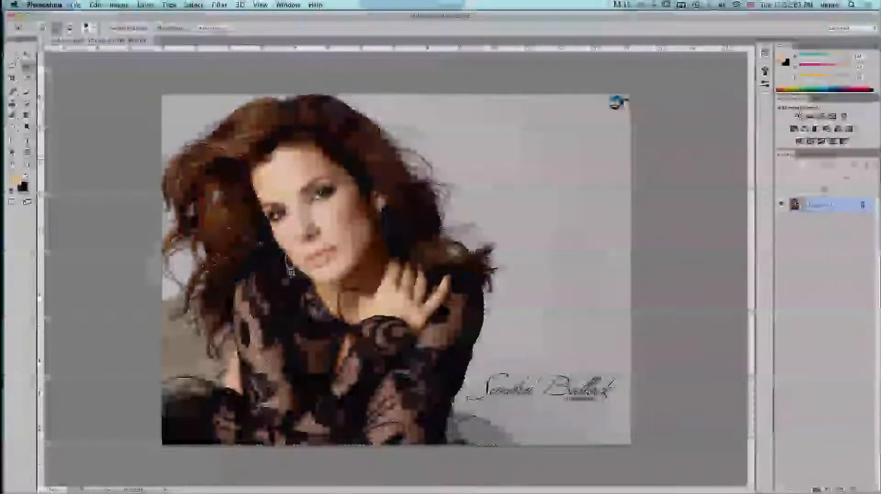
- Subtract the background patches beside the hair at the image's left edge from the selection and check it in Quick Mask
left_click_drag(179, 272, 174, 262)
left_click(165, 229, "alt")
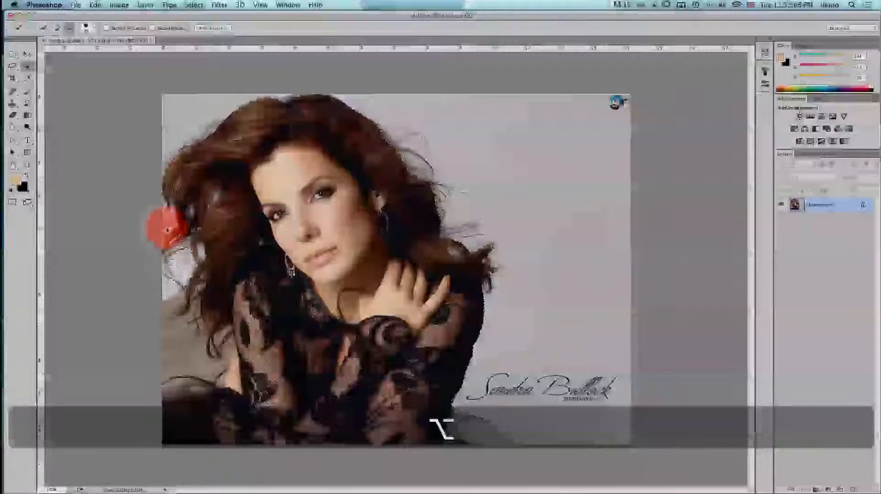
left_click(167, 208, "alt")
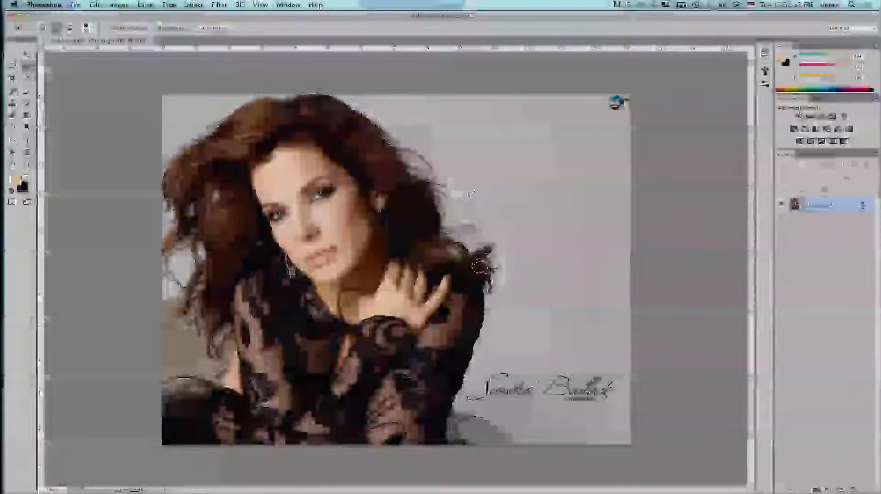
key("q")
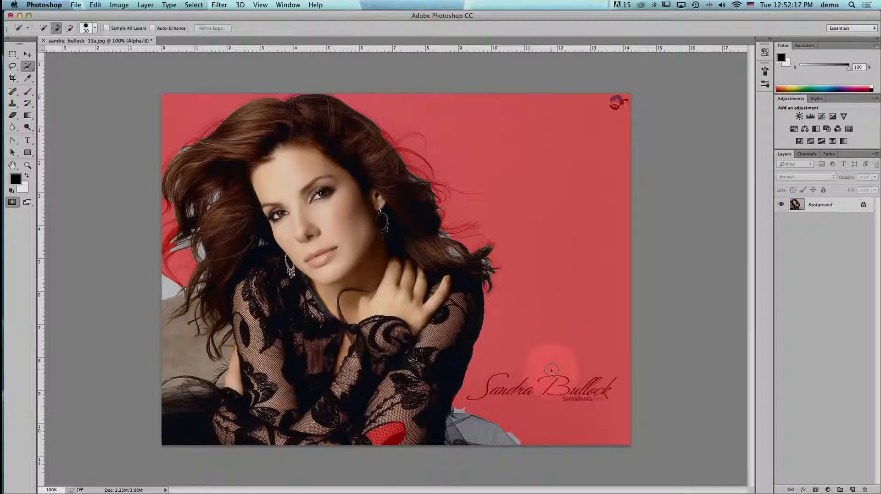
key("q")
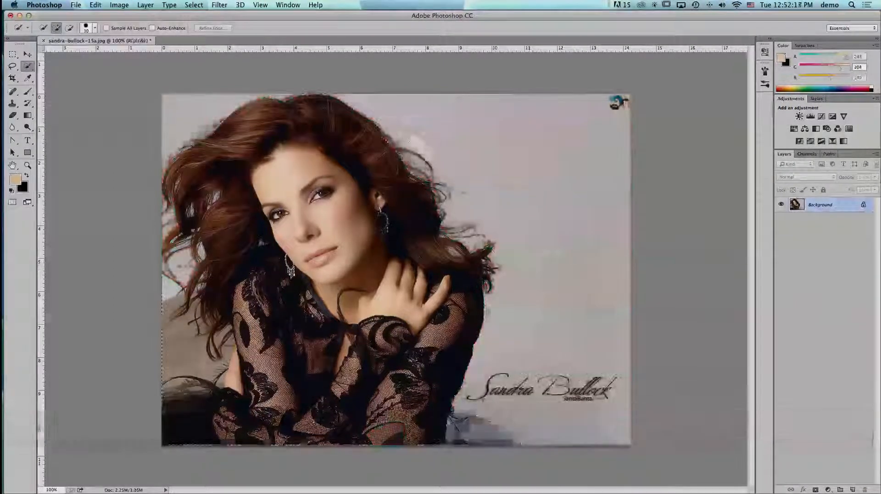
- Open Refine Edge for the selection, set the view to On Black, and use the Refine Radius Tool as the edge brush
left_click(216, 29)
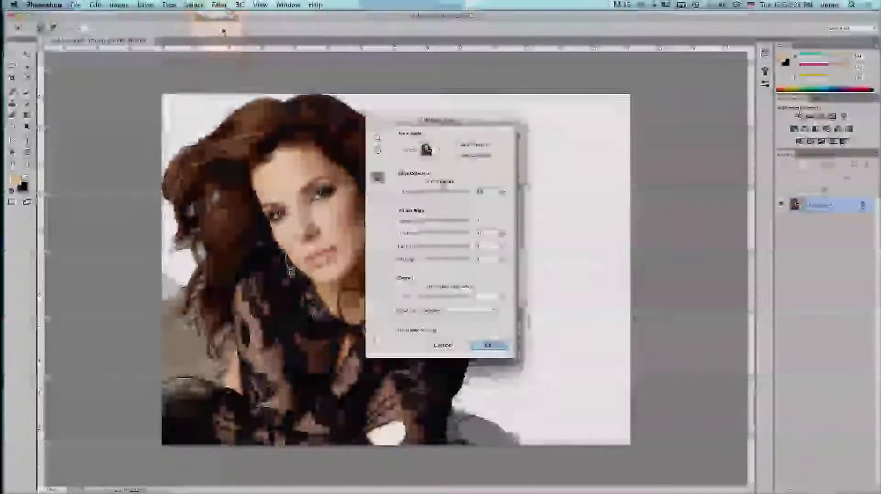
left_click_drag(454, 126, 697, 59)
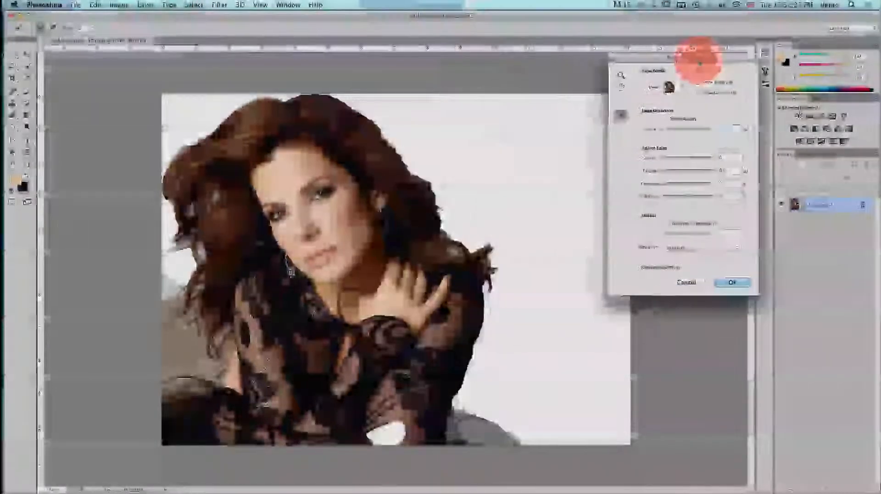
left_click(671, 87)
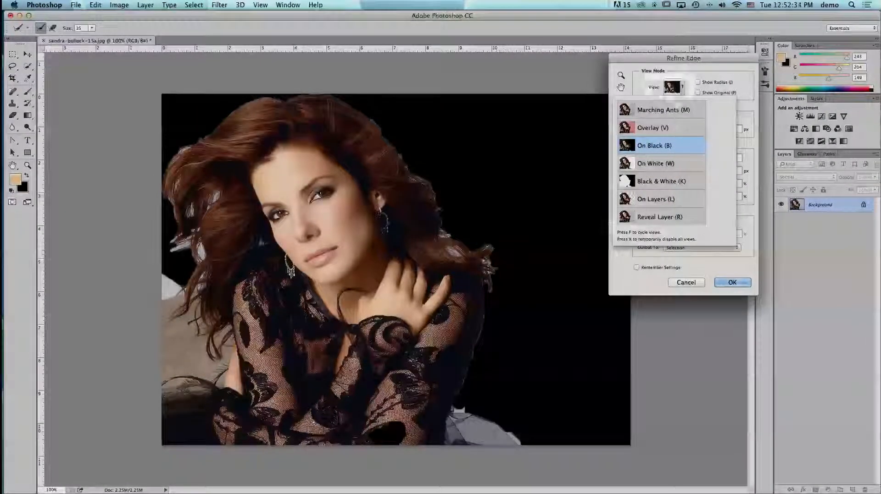
left_click(672, 87)
left_click(620, 118)
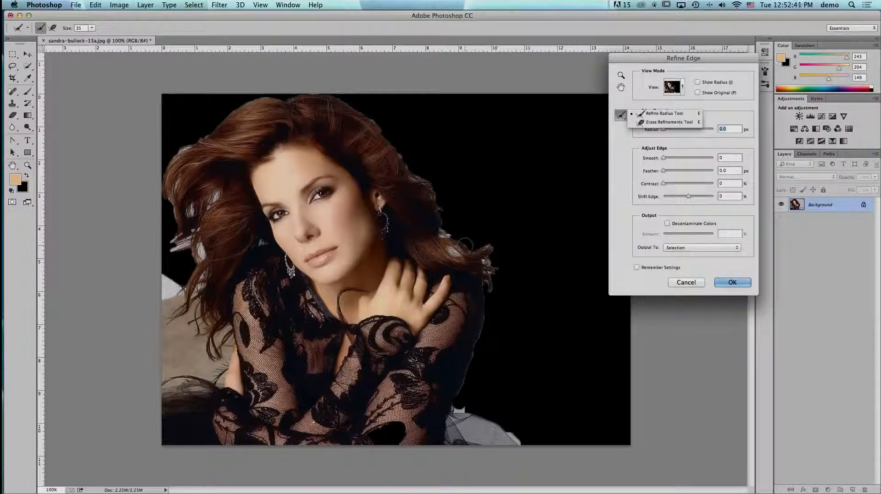
left_click(625, 149)
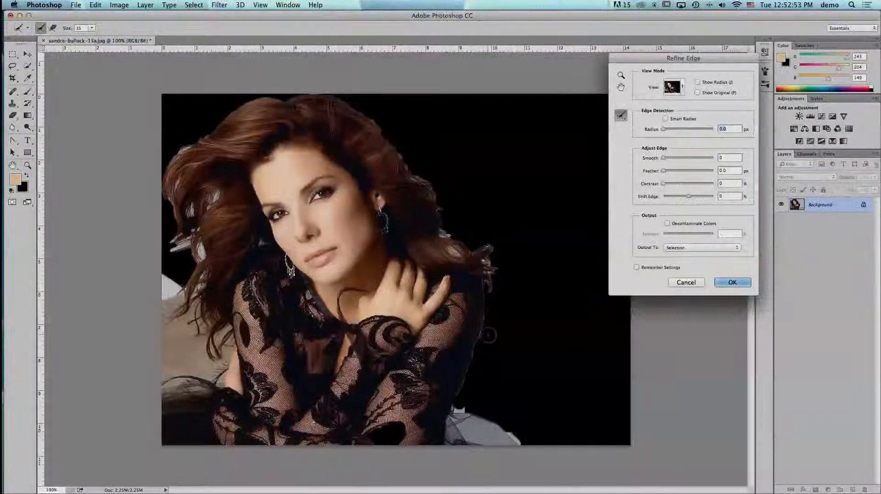
- Enlarge the refine radius brush to 45 and refine the sheer fabric at her elbow and the hair edge beside the empty background
key("bracketright")
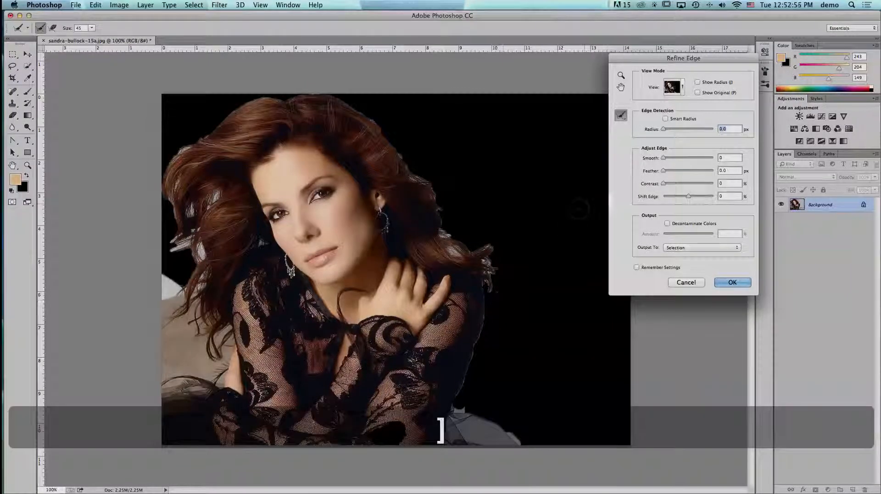
mouse_move(471, 378)
left_mouse_down()
mouse_move(482, 317)
mouse_move(476, 280)
mouse_move(481, 329)
mouse_move(454, 400)
mouse_move(480, 406)
mouse_move(533, 438)
left_mouse_up()
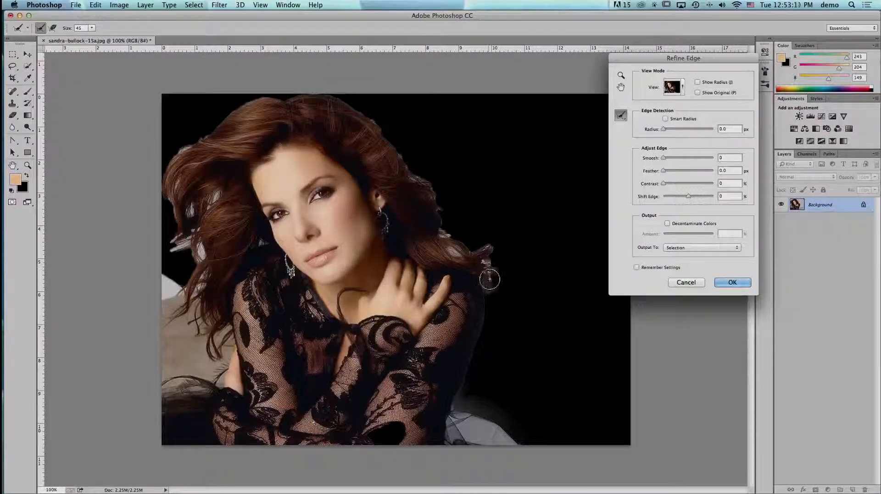
mouse_move(489, 269)
left_mouse_down()
mouse_move(476, 237)
mouse_move(480, 246)
mouse_move(488, 239)
mouse_move(449, 252)
mouse_move(454, 246)
mouse_move(430, 231)
mouse_move(445, 224)
mouse_move(437, 198)
mouse_move(447, 197)
mouse_move(444, 190)
mouse_move(484, 194)
mouse_move(431, 184)
mouse_move(420, 174)
mouse_move(439, 176)
mouse_move(406, 156)
mouse_move(414, 169)
mouse_move(389, 132)
mouse_move(418, 133)
left_mouse_up()
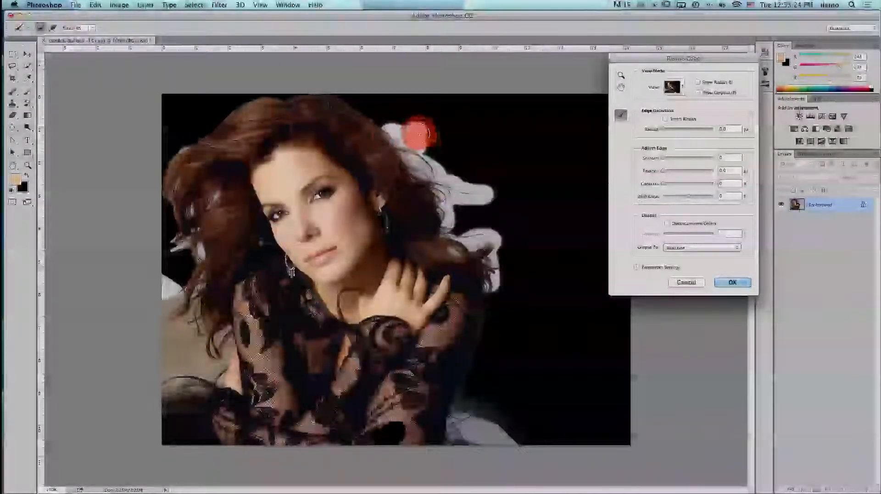
left_click_drag(426, 163, 427, 166)
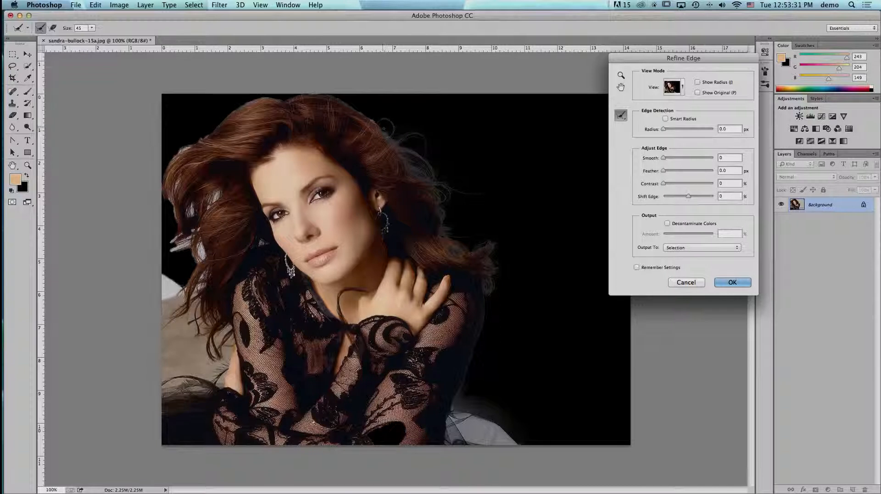
- Refine the hair edge over the crown and down the image's left side, including the gaps between the curls
mouse_move(387, 130)
left_mouse_down()
mouse_move(364, 121)
mouse_move(373, 137)
mouse_move(346, 89)
mouse_move(321, 112)
mouse_move(311, 92)
mouse_move(266, 87)
mouse_move(196, 141)
mouse_move(174, 172)
mouse_move(180, 220)
left_mouse_up()
mouse_move(213, 192)
left_mouse_down()
mouse_move(220, 193)
mouse_move(192, 218)
left_mouse_up()
mouse_move(220, 247)
left_mouse_down()
mouse_move(163, 250)
mouse_move(195, 234)
mouse_move(171, 220)
mouse_move(165, 227)
mouse_move(216, 257)
mouse_move(201, 262)
left_mouse_up()
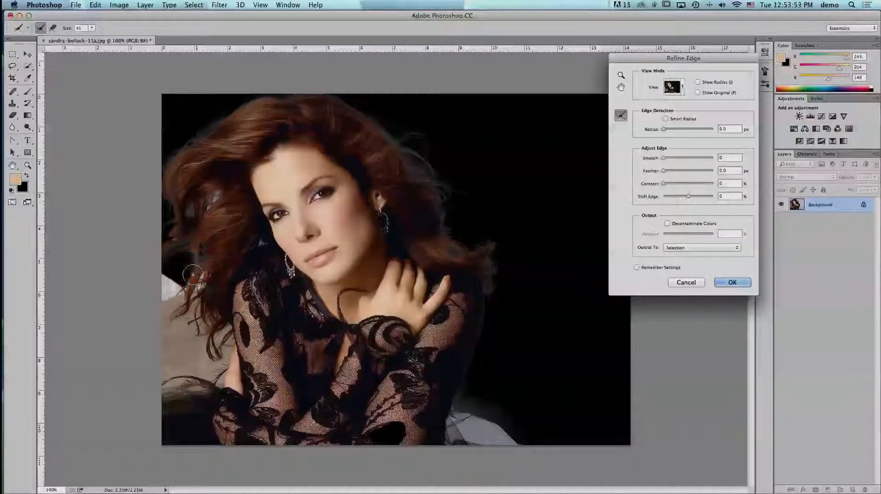
- Refine the lower hair strands near the chair and rework the remaining background gaps inside the curls beside her face
mouse_move(186, 278)
left_mouse_down()
mouse_move(158, 289)
mouse_move(146, 316)
mouse_move(193, 283)
mouse_move(224, 285)
left_mouse_up()
mouse_move(262, 243)
left_mouse_down()
mouse_move(250, 245)
mouse_move(257, 249)
left_mouse_up()
left_click_drag(223, 191, 158, 257)
mouse_move(209, 201)
left_mouse_down()
mouse_move(229, 184)
mouse_move(224, 221)
mouse_move(195, 206)
left_mouse_up()
left_click_drag(218, 250, 220, 251)
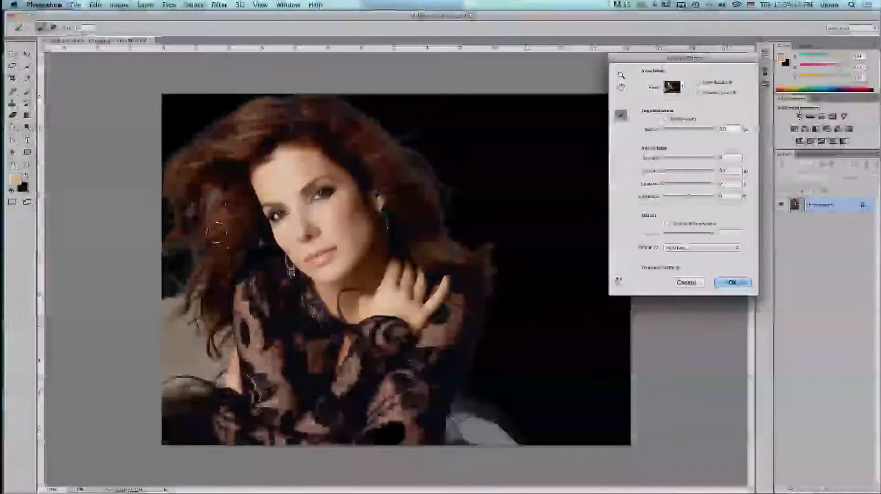
left_click_drag(228, 191, 193, 216)
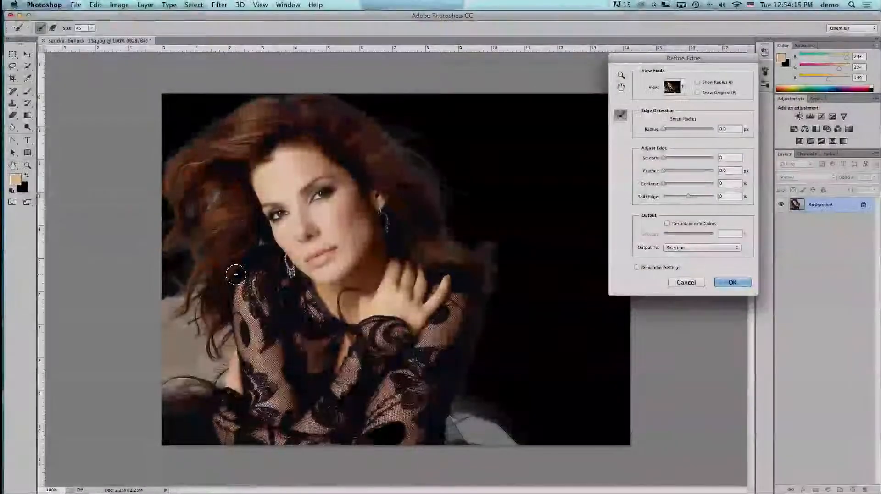
- Turn on Decontaminate Colors and output the refined selection to a new layer with a layer mask
left_click(666, 225)
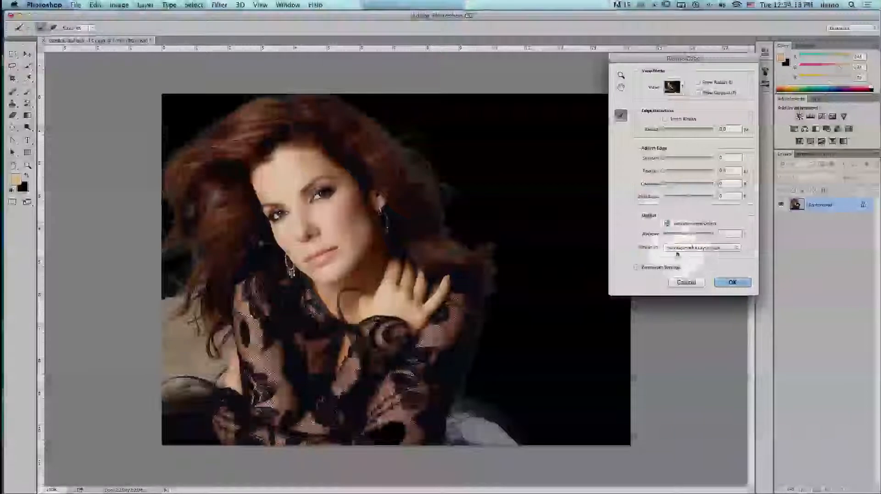
left_click(733, 282)
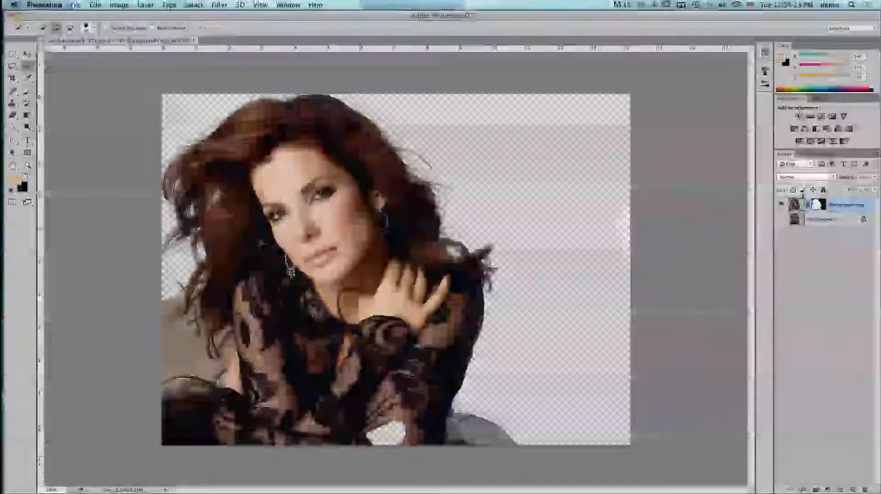
- Paint white on the Background copy layer's mask with the Brush tool to restore the missing patch of her lower sleeve
left_click(818, 204)
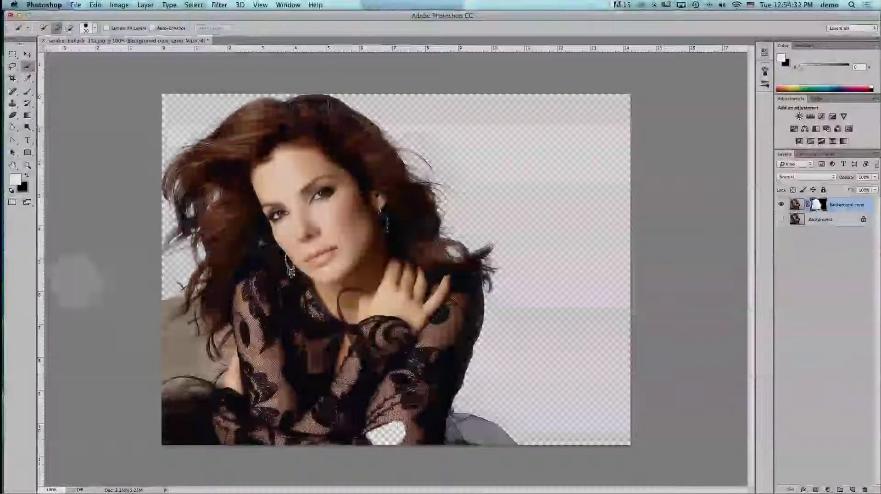
left_click(26, 176)
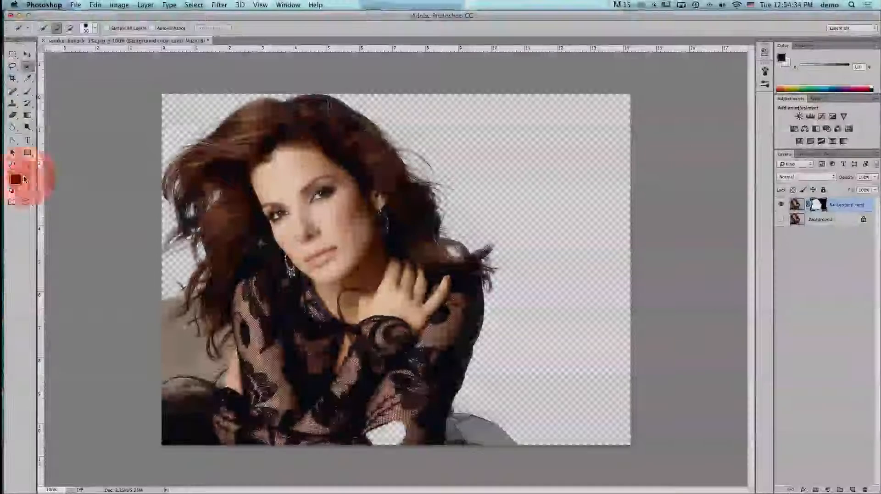
left_click(395, 433)
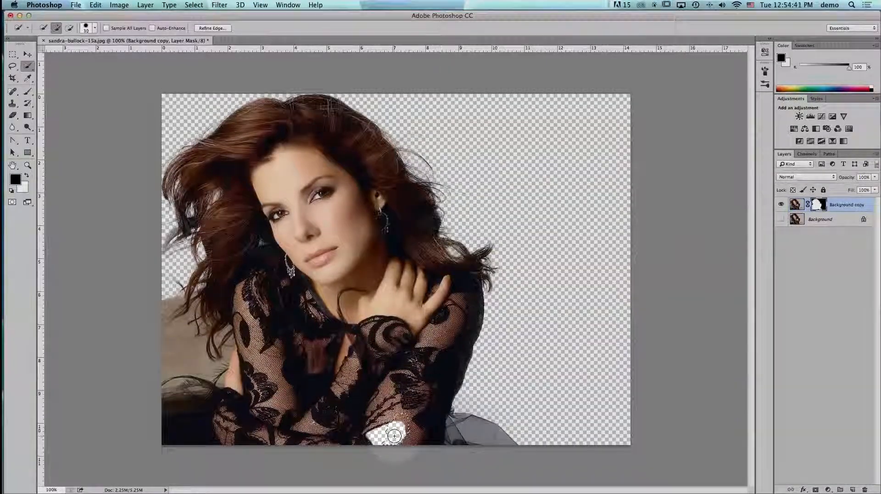
key("super+d")
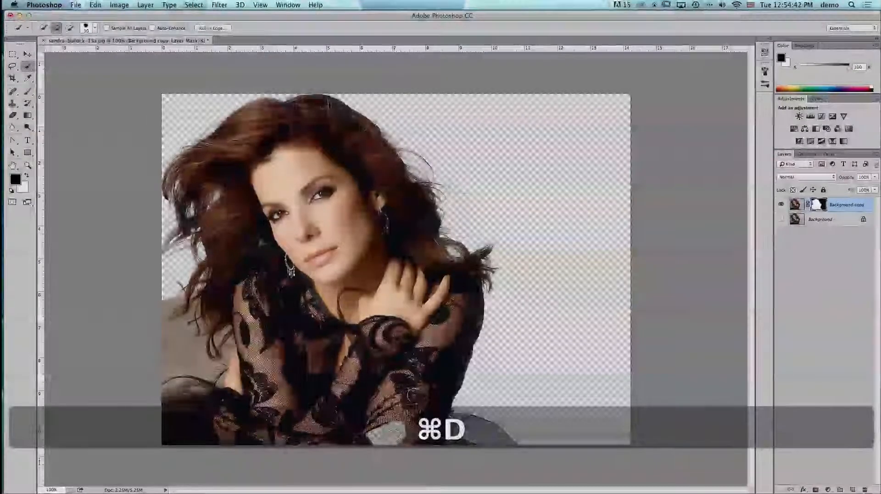
key("b")
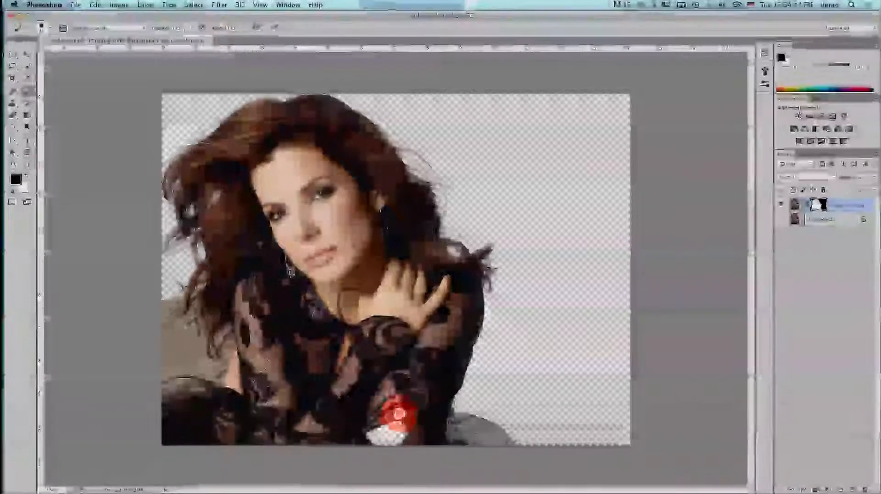
key("x")
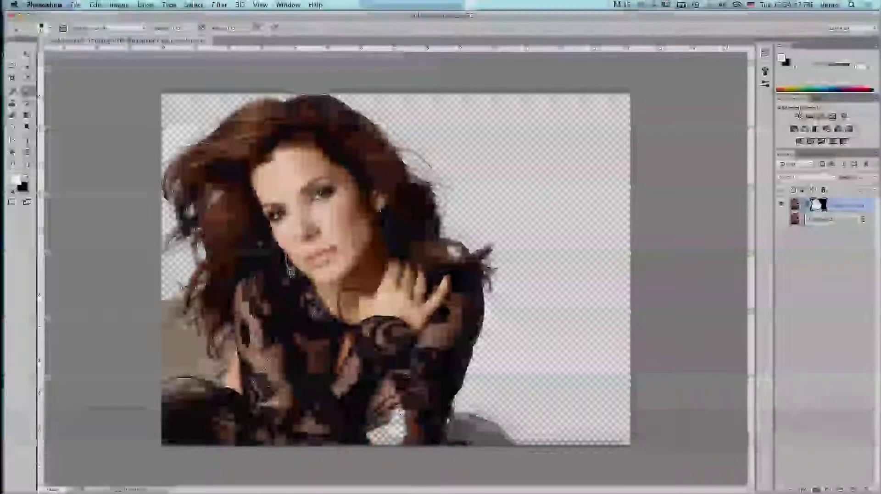
left_click_drag(380, 454, 382, 456)
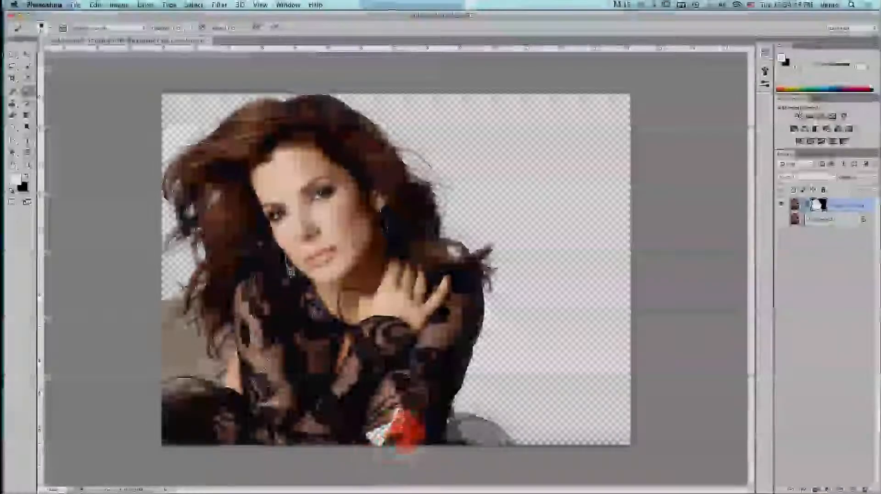
left_click_drag(400, 425, 398, 402)
mouse_move(364, 433)
left_mouse_down()
mouse_move(387, 437)
mouse_move(386, 428)
mouse_move(377, 452)
left_mouse_up()
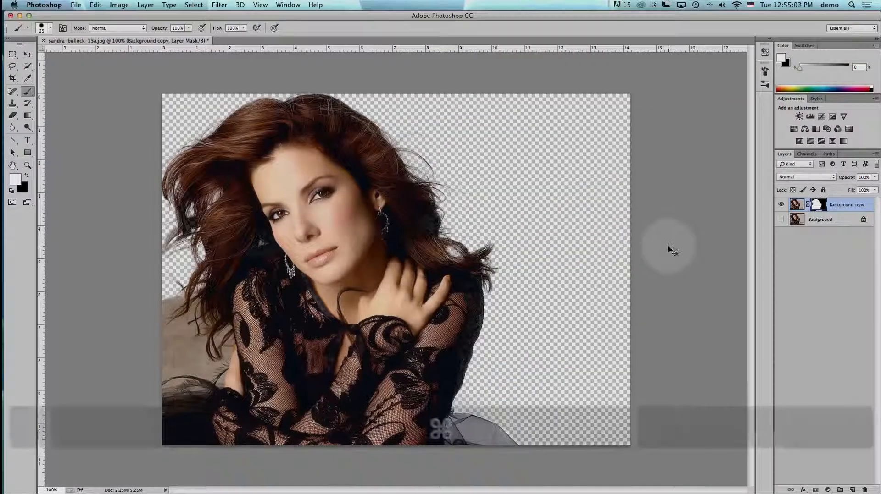
- Hide the open windows and open Rocks.jpg from the desktop in Photoshop
key("ctrl+super+h")
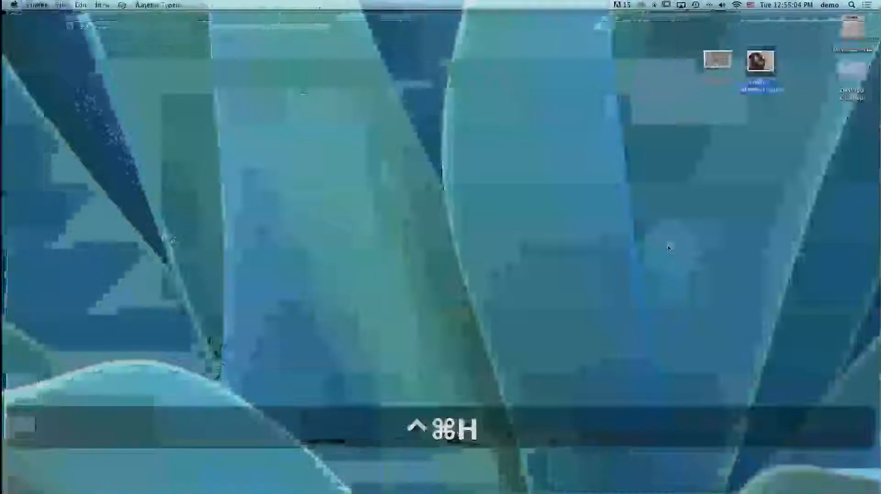
left_click(717, 60)
left_click_drag(611, 69, 356, 145)
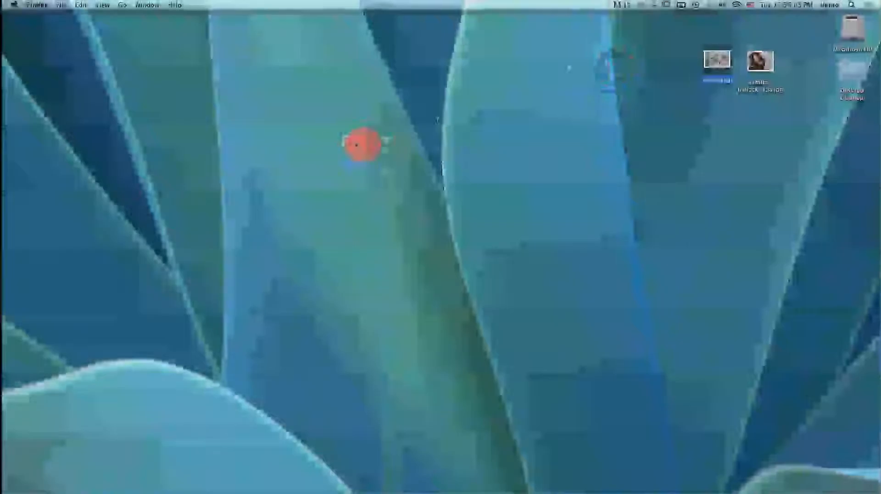
left_click_drag(29, 206, 3, 339)
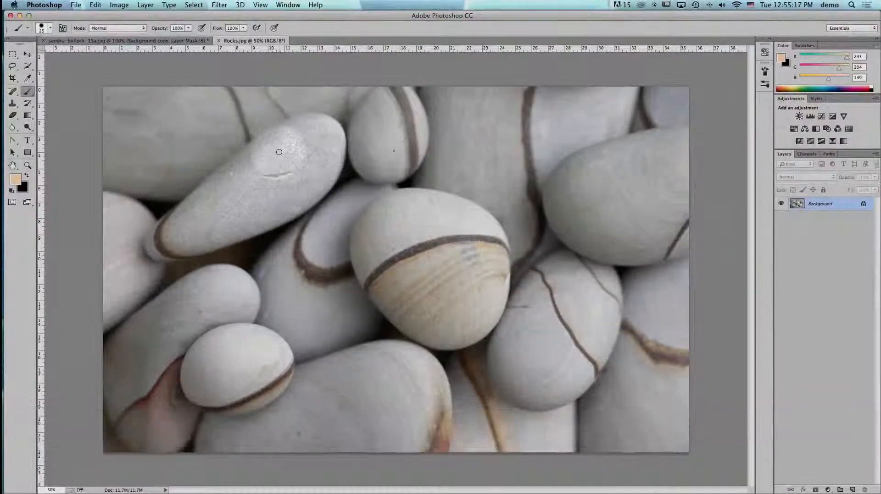
- Check the pixel dimensions of Rocks.jpg and of the portrait document in Image Size
key("alt+super+i")
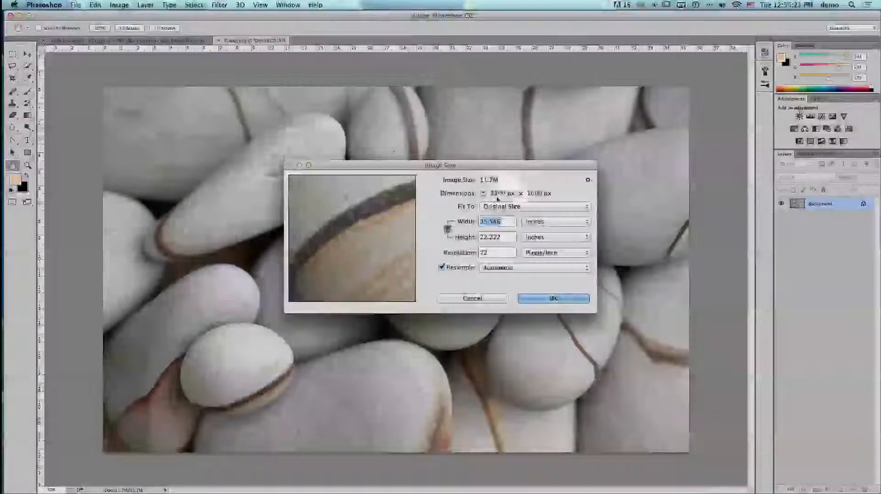
left_click(491, 299)
key("b")
left_click(147, 40)
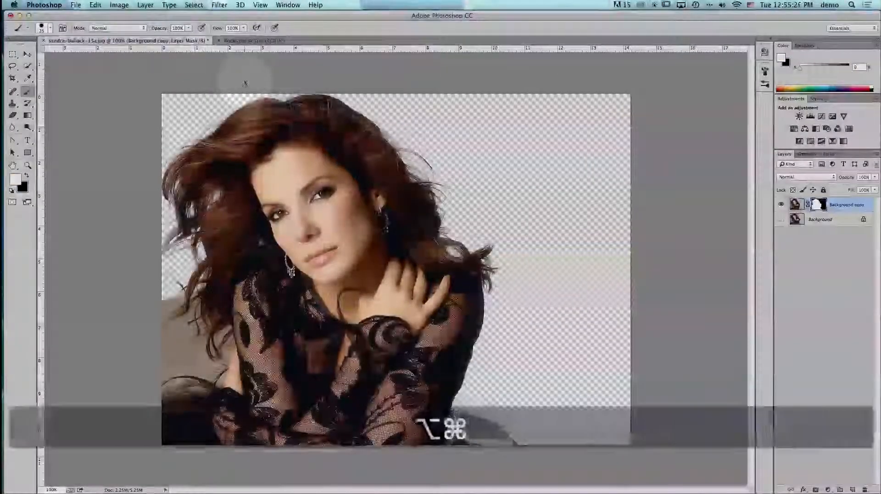
key("alt+super+i")
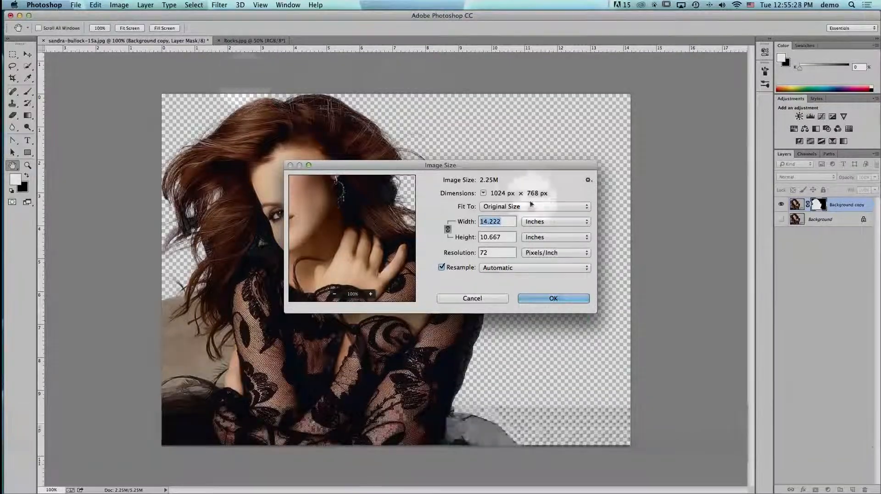
left_click(490, 297)
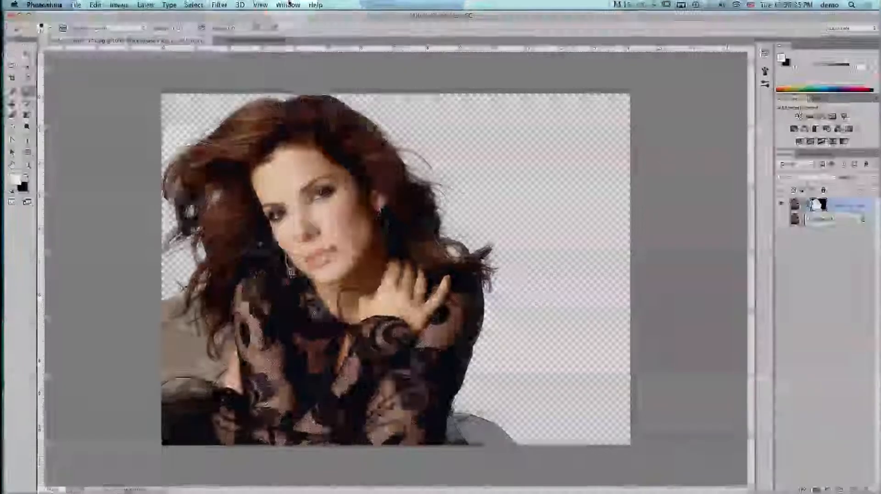
- Arrange the portrait and Rocks.jpg side by side in a 2-up Vertical layout
left_click(288, 5)
mouse_move(293, 19)
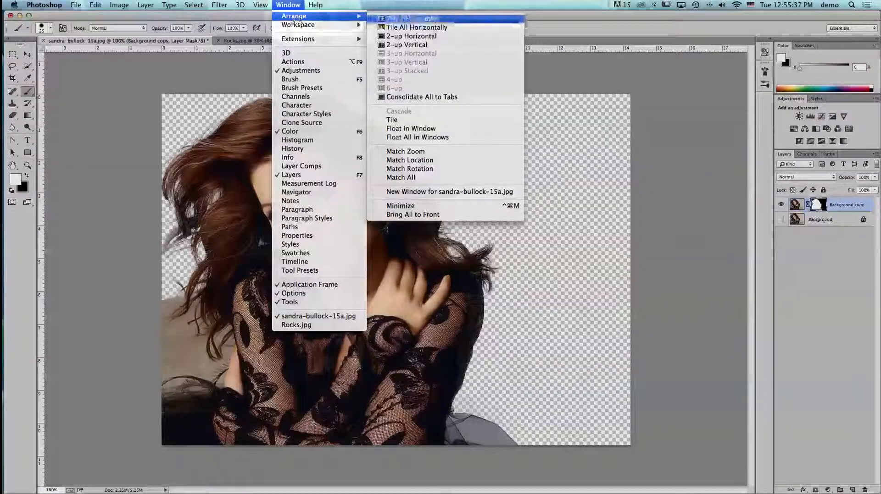
left_click(402, 46)
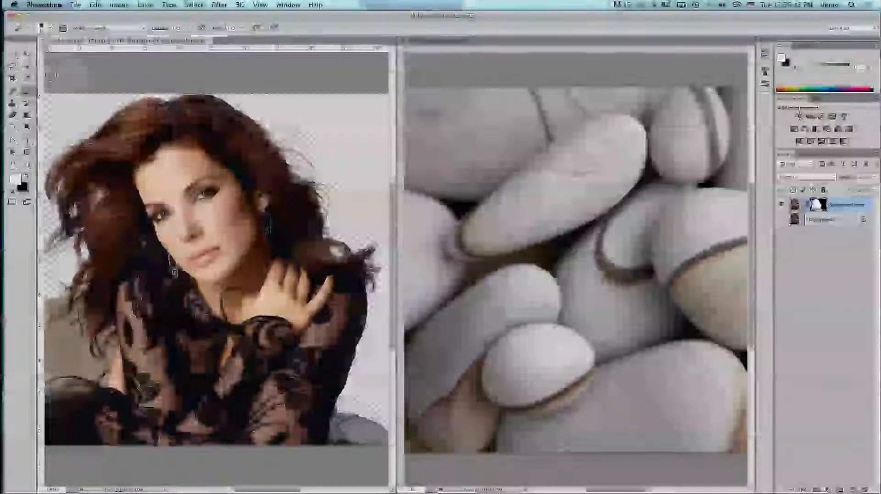
- Copy the rocks image into the portrait document as a new layer with the Move tool and close Rocks.jpg
left_click_drag(581, 170, 346, 168)
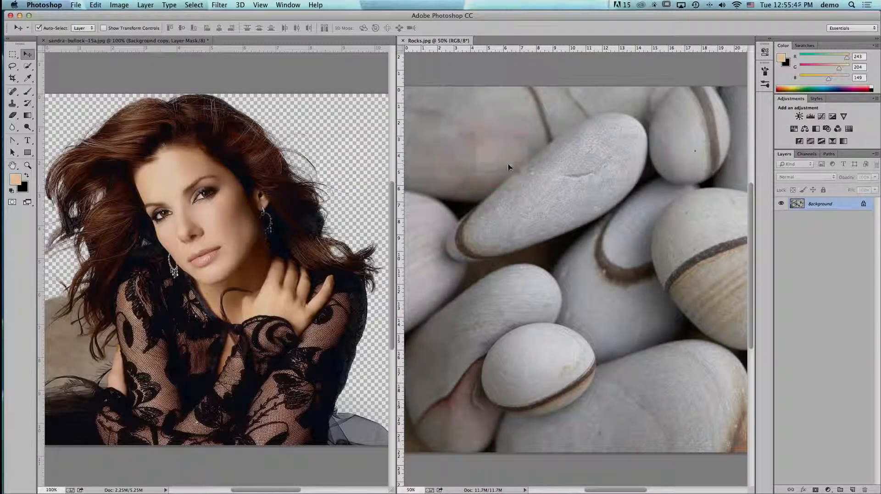
left_click_drag(514, 168, 517, 167)
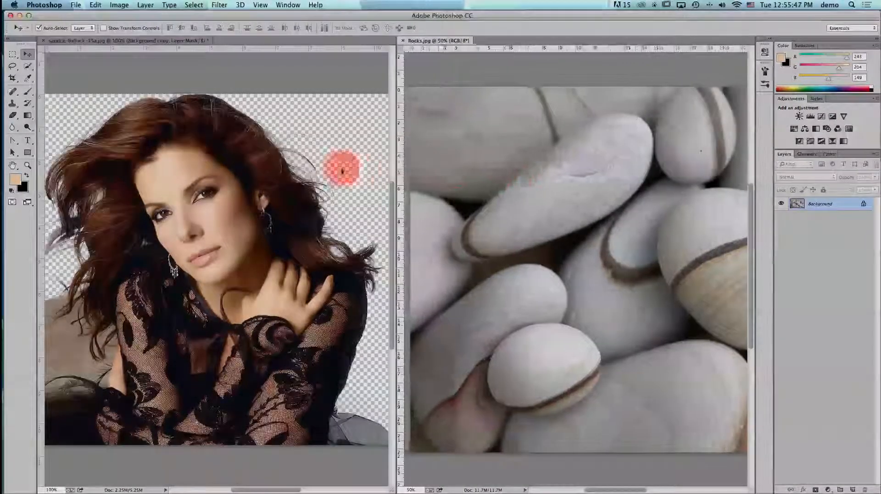
left_click_drag(341, 171, 232, 202)
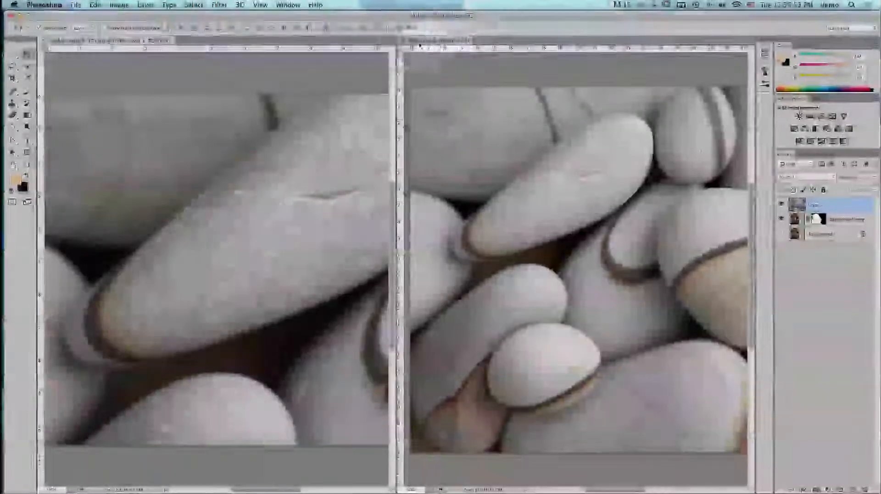
left_click(404, 40)
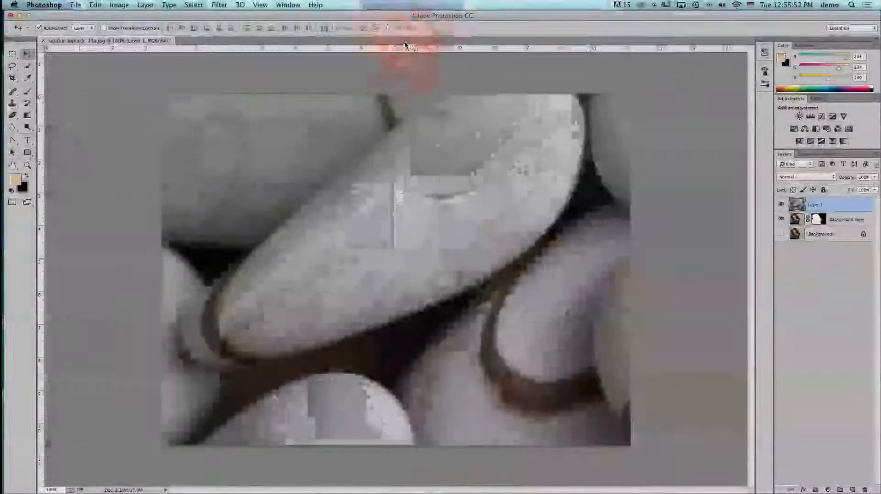
- Scale the rocks layer proportionally to about 48.65% with Free Transform and centre it horizontally over the canvas
left_click_drag(520, 215, 415, 197)
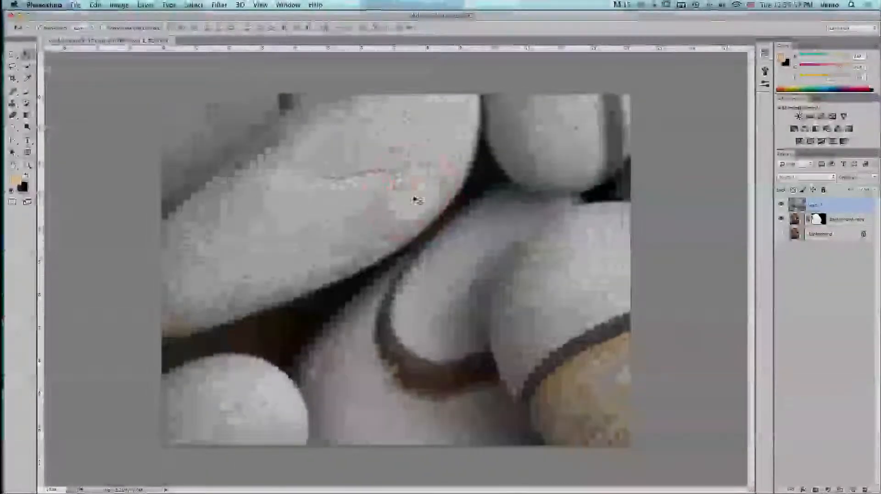
left_click(95, 4)
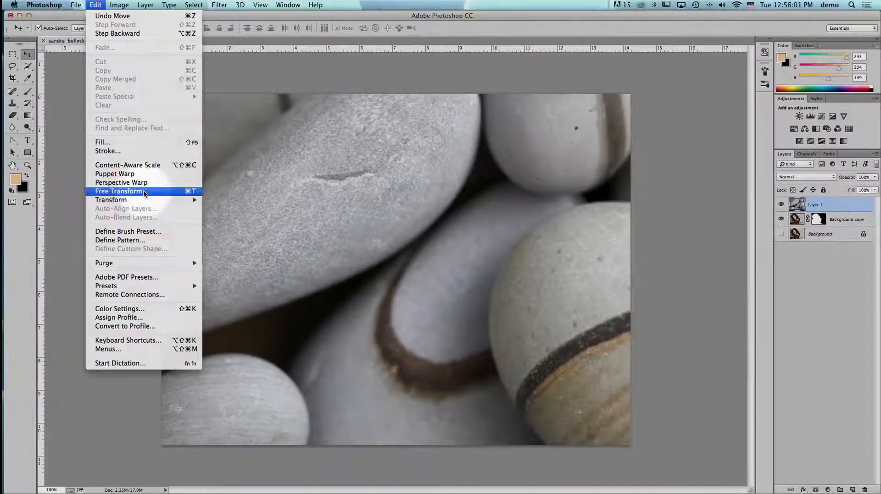
left_click(144, 193)
key("super+0")
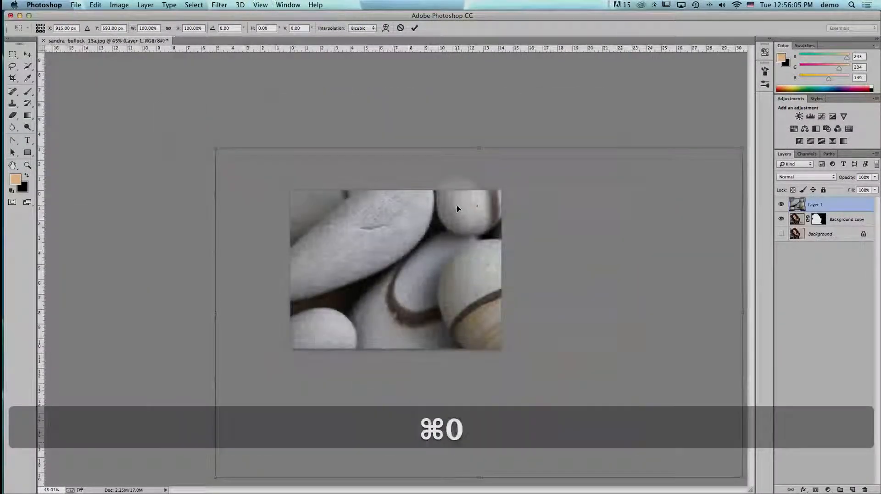
key("d")
key("d")
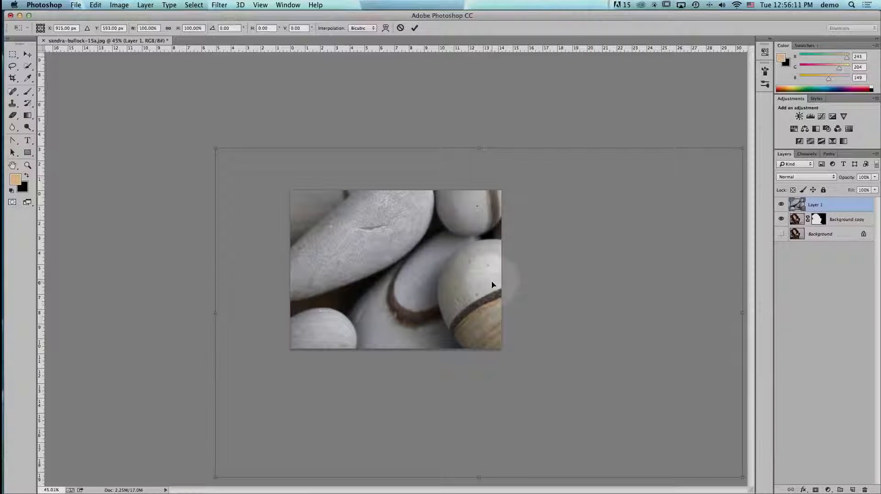
left_click(168, 29)
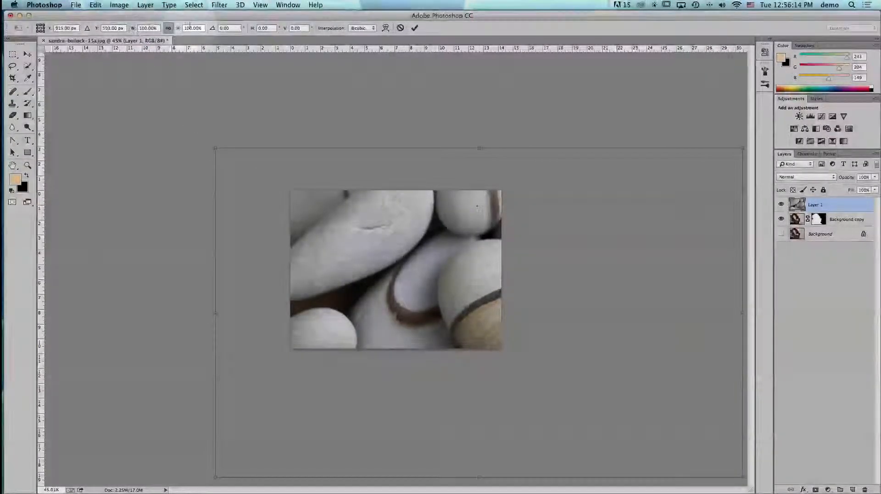
left_click_drag(133, 29, 115, 28)
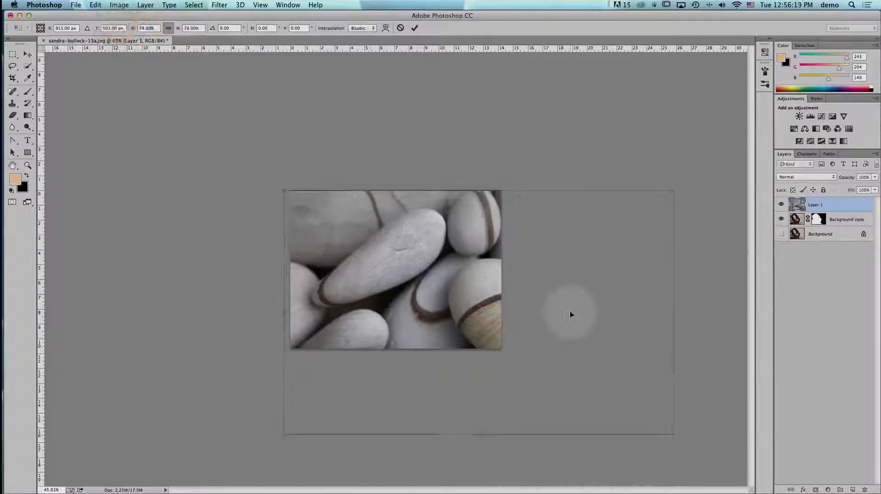
left_click_drag(673, 435, 517, 383)
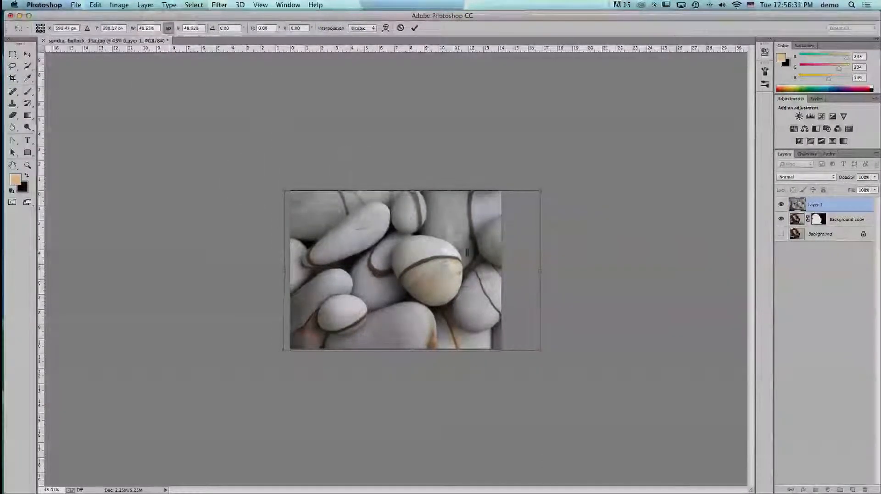
left_click_drag(514, 273, 497, 276)
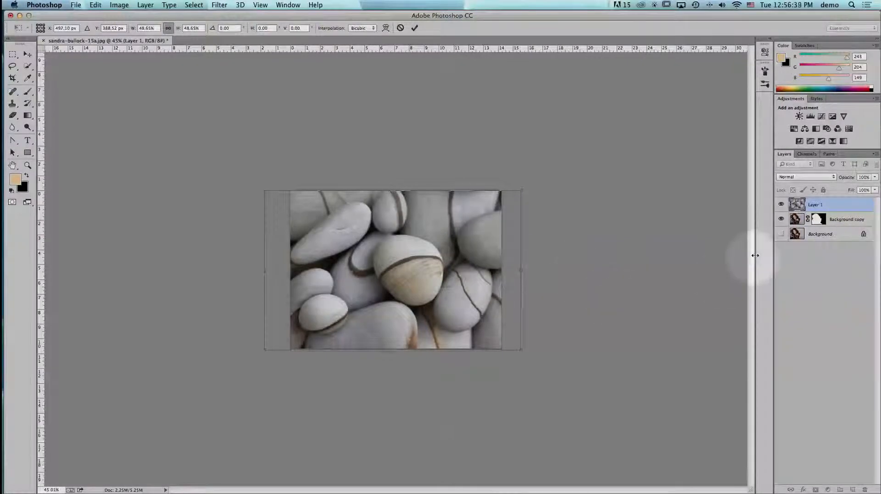
- Apply the transform and move the rocks layer below the Background copy layer
left_click_drag(829, 209, 836, 228)
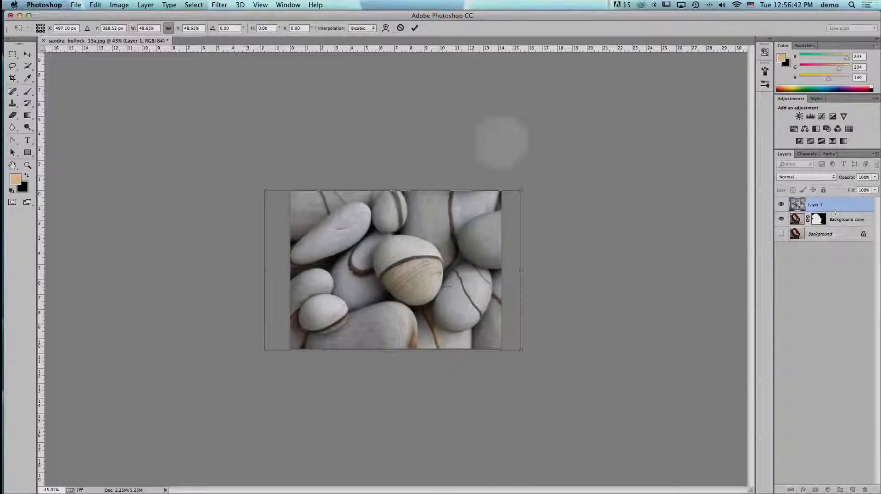
left_click(415, 29)
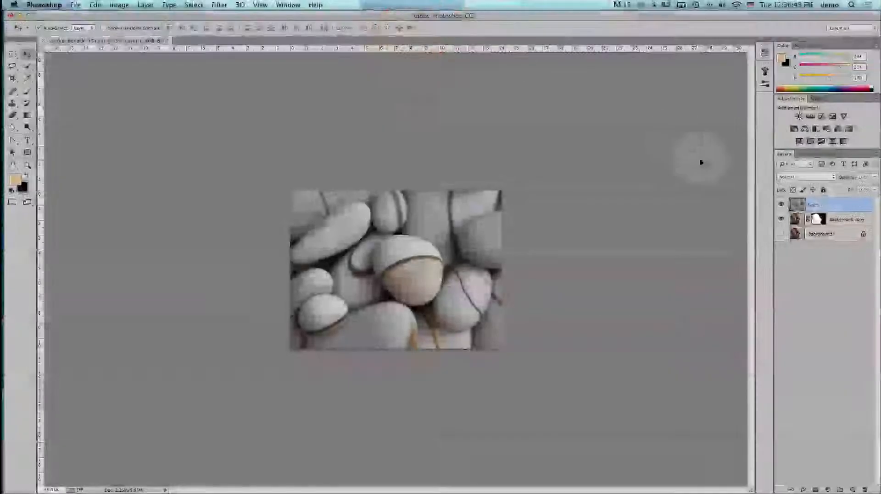
left_click_drag(834, 209, 837, 226)
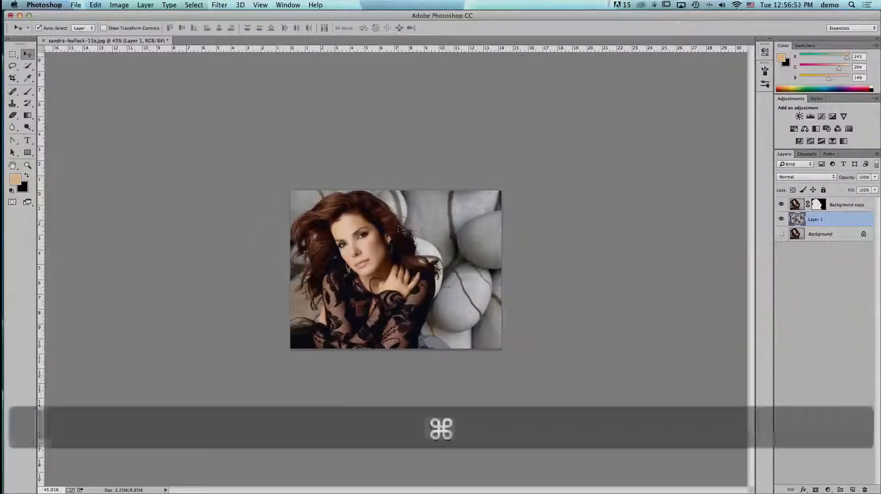
key("super+0")
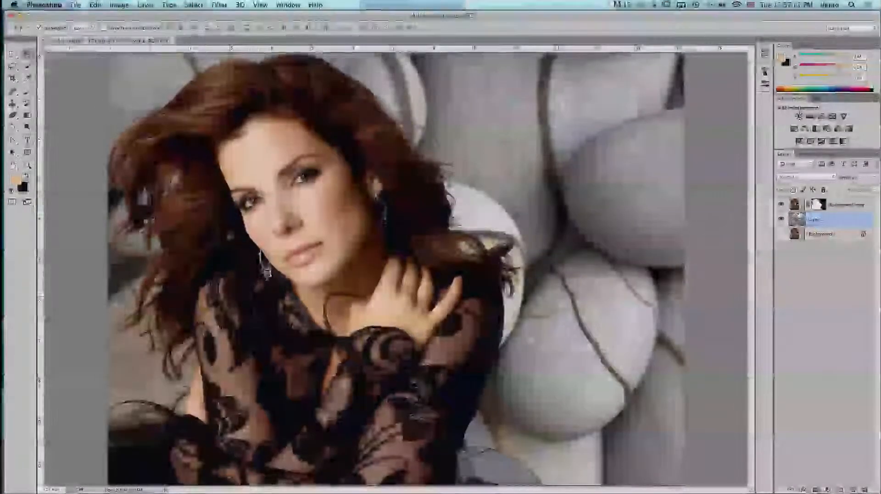
- Target the Background copy layer mask and set up a soft 25 px Brush with black as the foreground colour
left_click(819, 207)
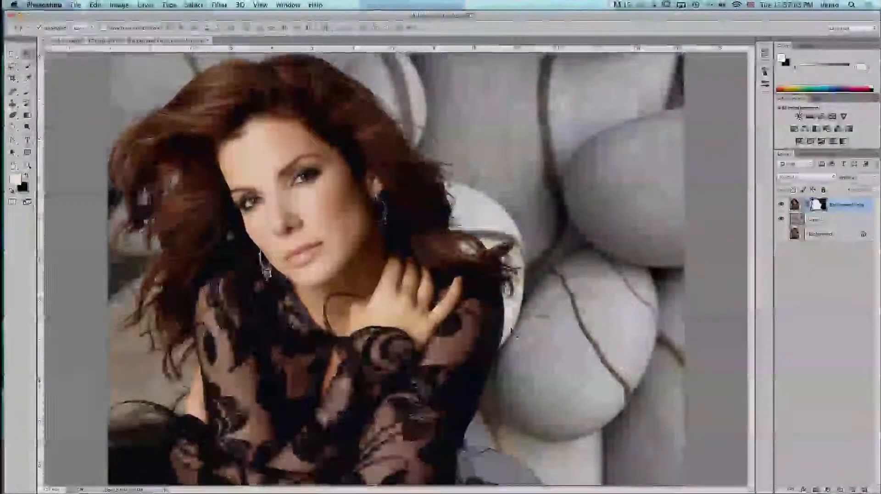
key("super+space")
left_click_drag(511, 302, 447, 188)
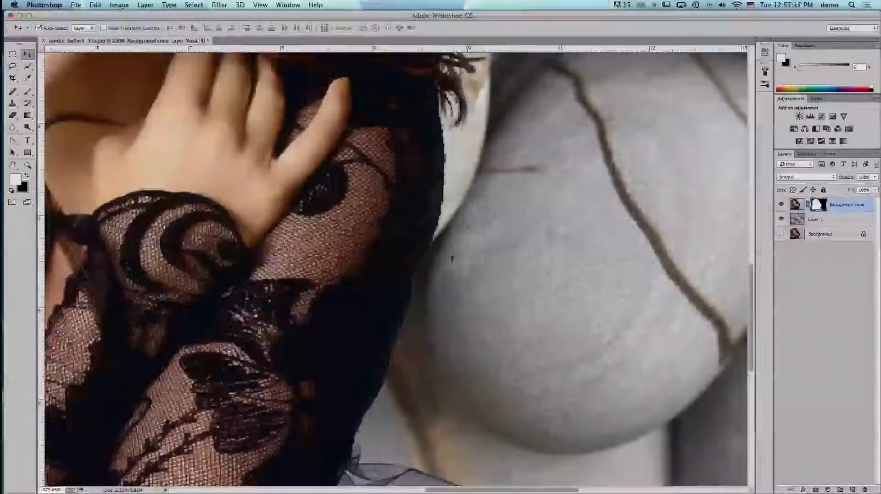
left_click(27, 95)
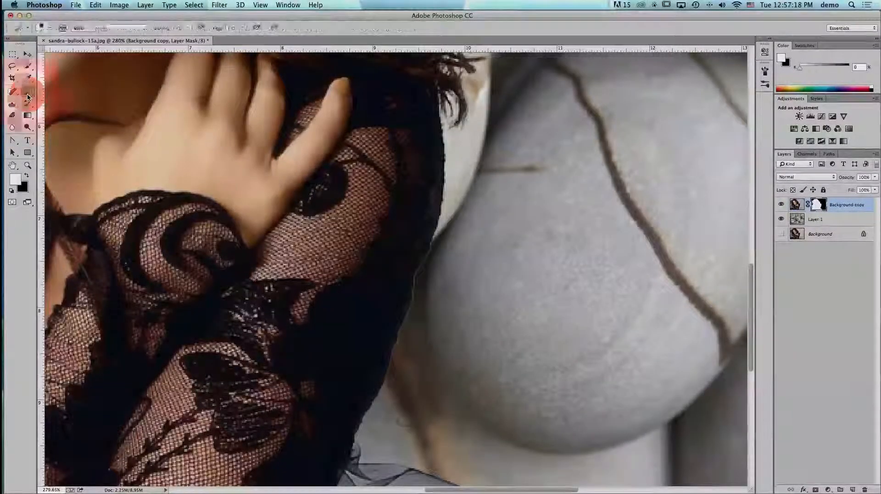
left_click(43, 28)
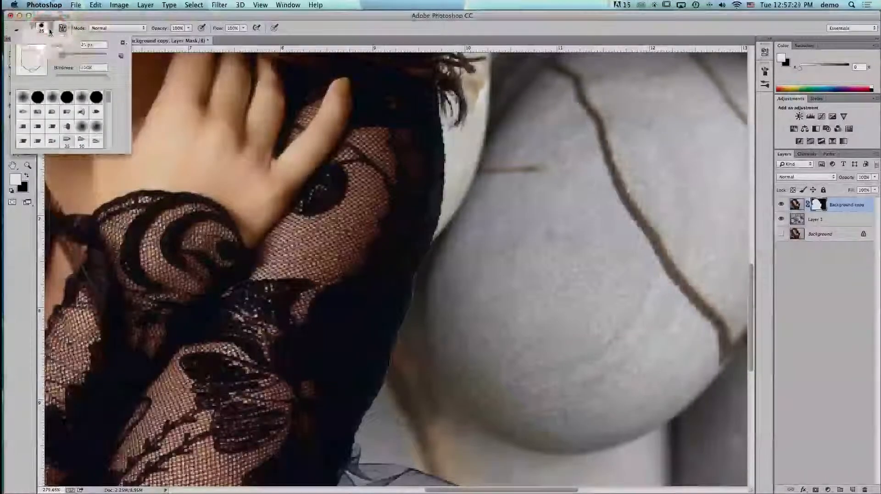
left_click_drag(107, 80, 55, 76)
left_click(52, 29)
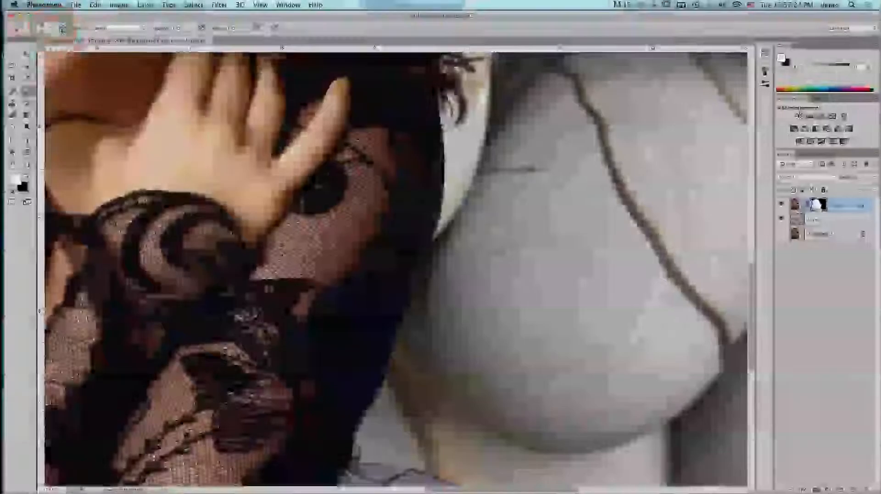
left_click(26, 175)
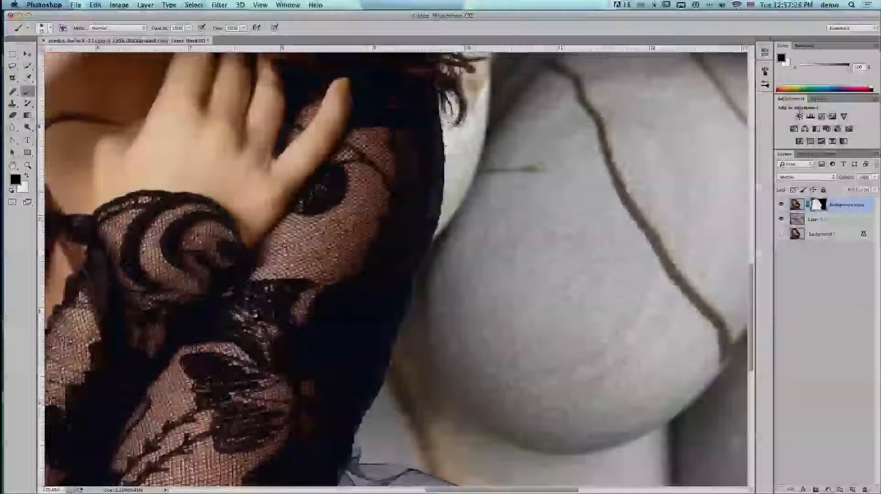
mouse_move(485, 164)
left_mouse_down()
mouse_move(460, 169)
mouse_move(451, 155)
mouse_move(449, 184)
left_mouse_up()
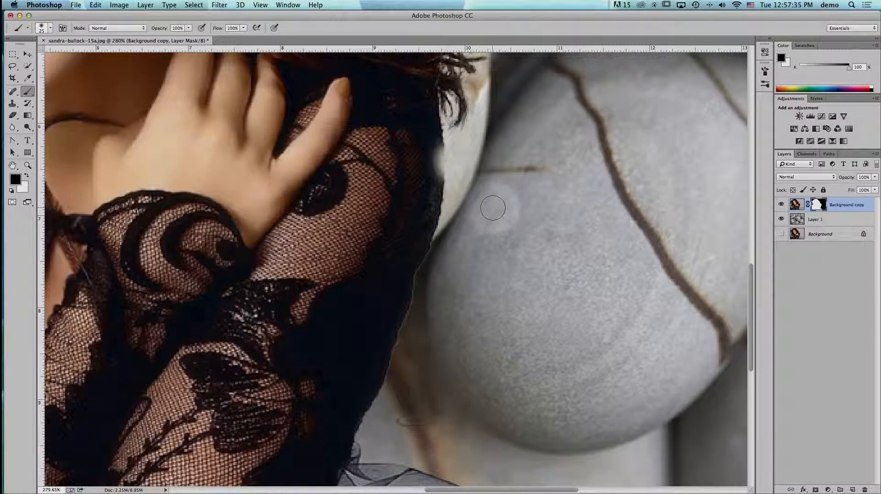
key("super+z")
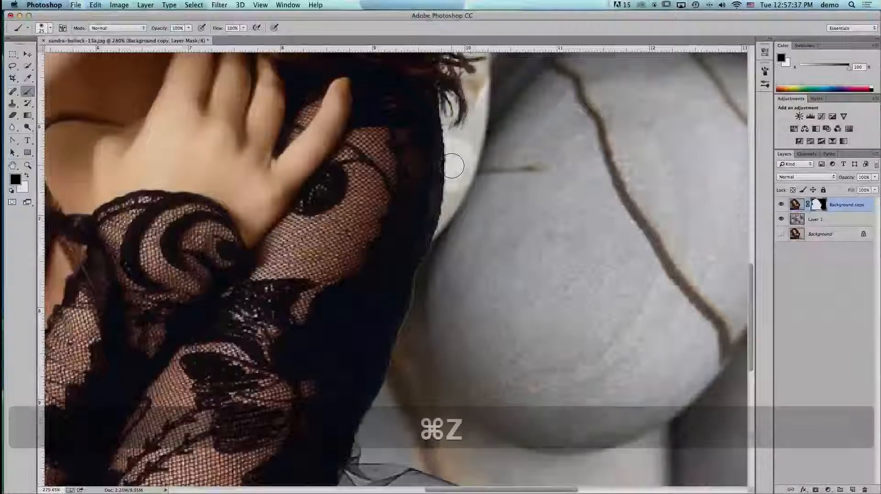
key("bracketright")
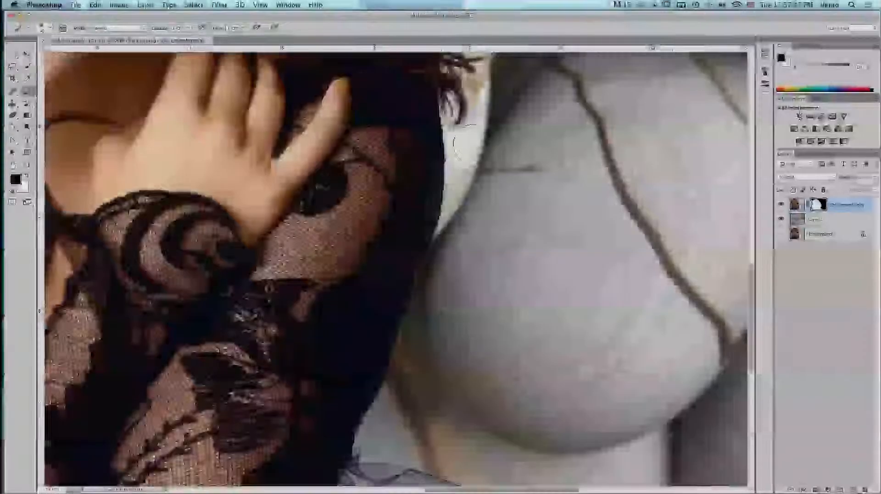
mouse_move(477, 166)
left_mouse_down()
mouse_move(466, 145)
mouse_move(466, 157)
left_mouse_up()
key("super+z")
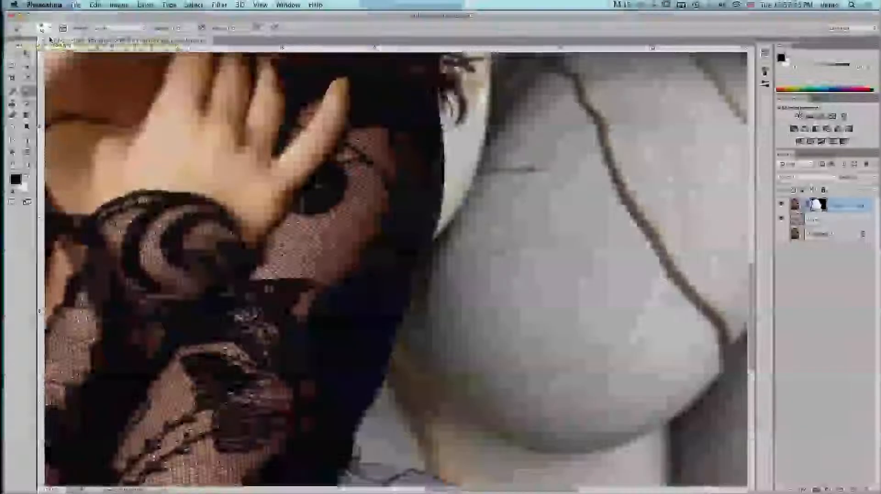
- Reduce the brush to 10 px and paint black on the mask along the sleeve's outer edge to hide the light fringe
key("bracketleft")
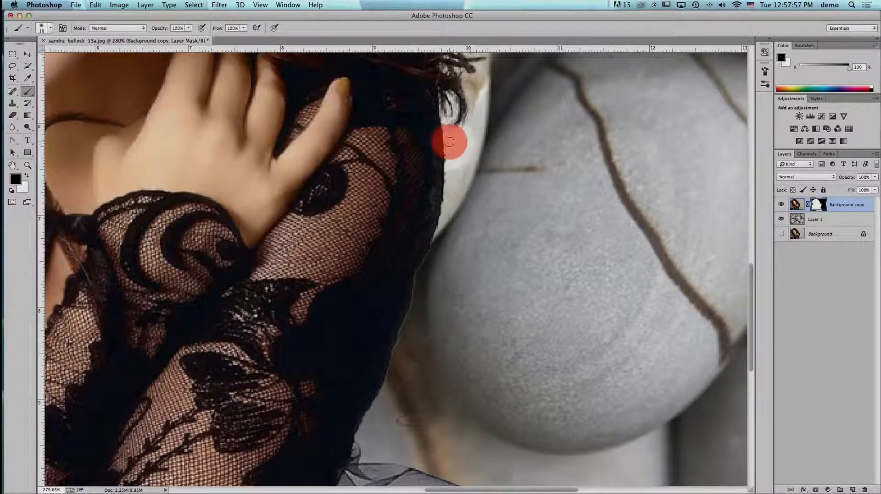
mouse_move(450, 138)
left_mouse_down()
mouse_move(454, 173)
mouse_move(447, 124)
mouse_move(448, 207)
mouse_move(444, 218)
mouse_move(448, 197)
mouse_move(419, 275)
mouse_move(433, 232)
left_mouse_up()
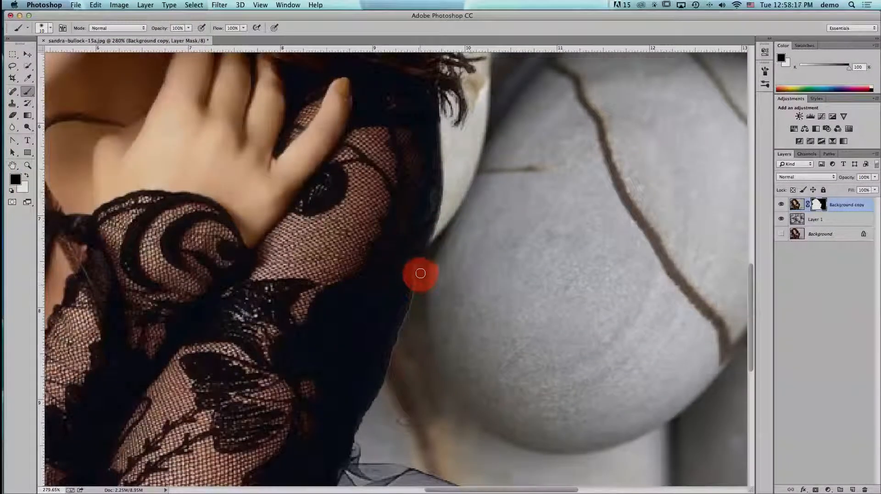
left_click_drag(417, 304, 417, 285)
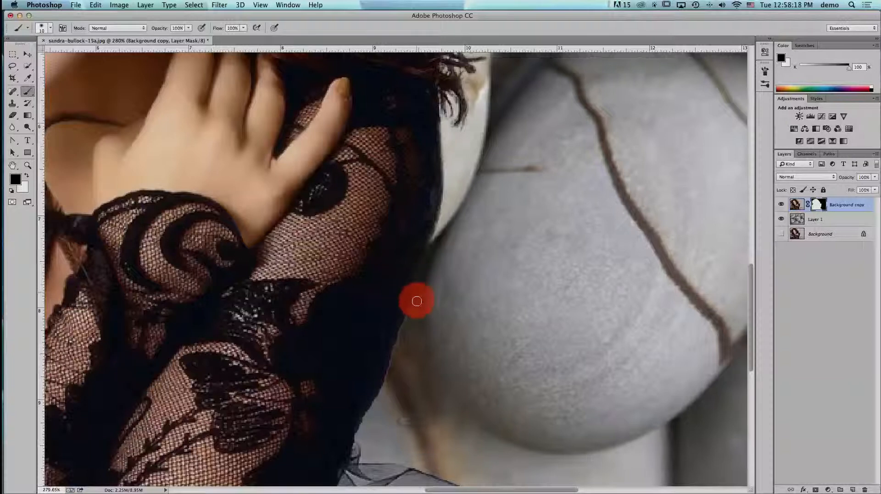
mouse_move(407, 328)
left_mouse_down()
mouse_move(414, 315)
mouse_move(410, 324)
left_mouse_up()
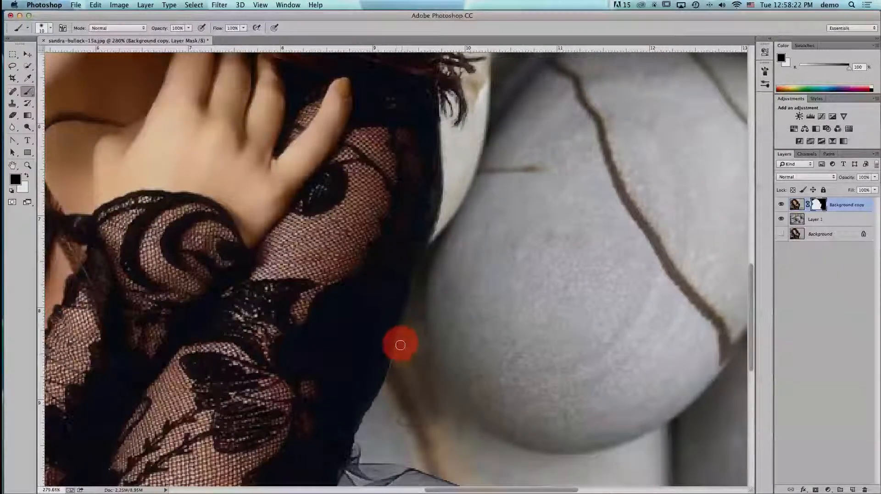
left_click_drag(397, 358, 415, 298)
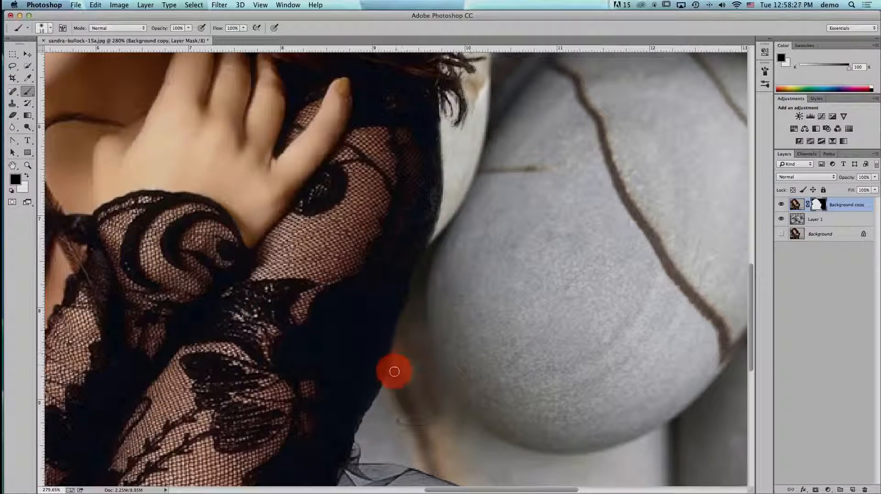
mouse_move(395, 359)
left_mouse_down()
mouse_move(380, 393)
mouse_move(392, 367)
left_mouse_up()
key("super+z")
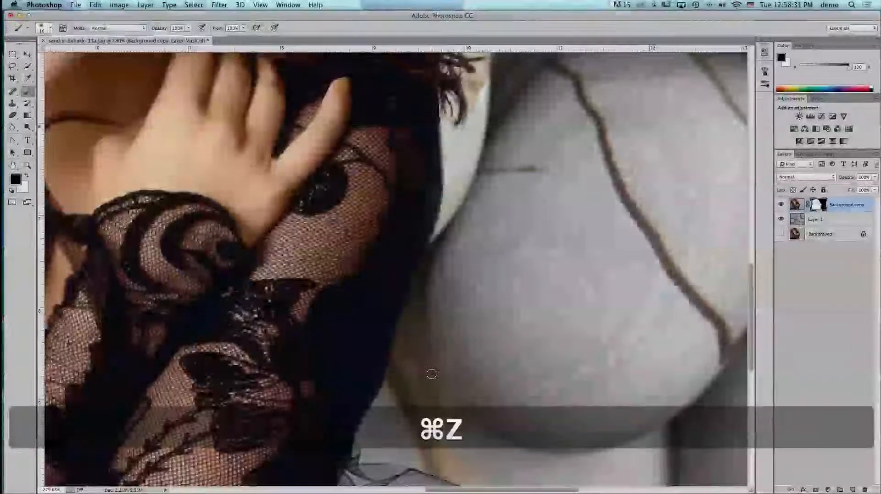
left_click_drag(394, 358, 360, 438)
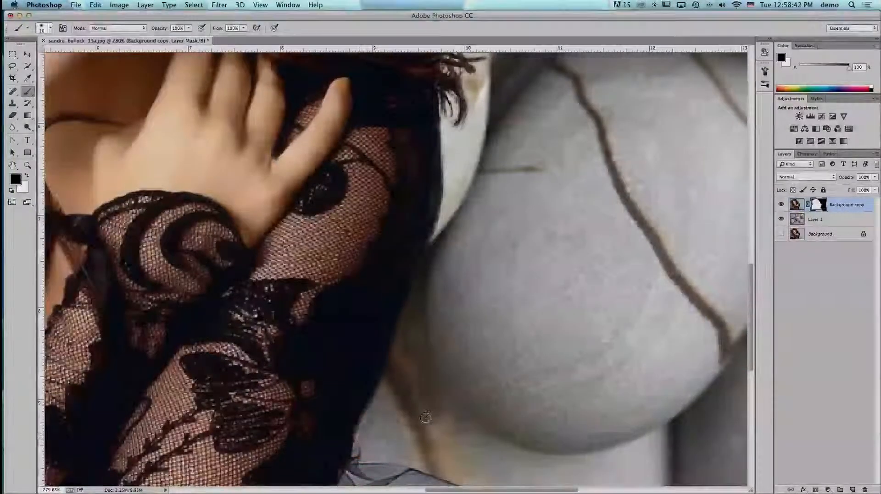
key("super+0")
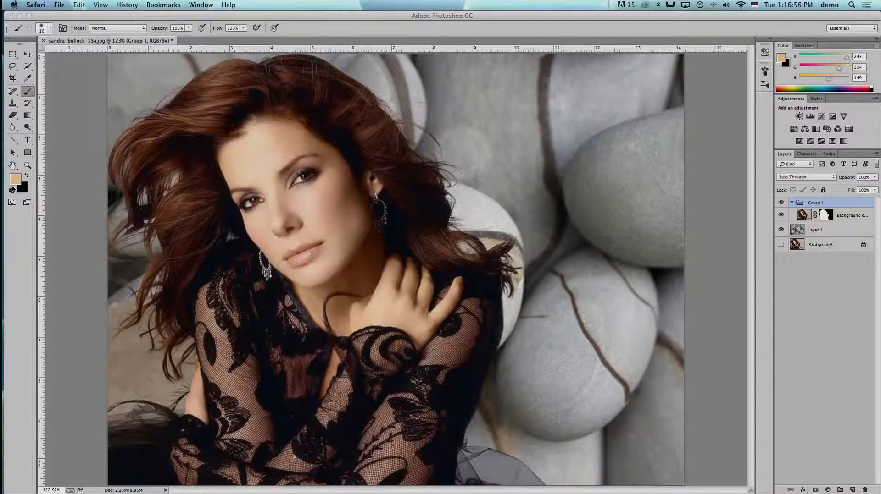
- Apply a Gaussian Blur with a radius of 2.5 pixels to the rocks layer, Layer 1
left_click(815, 231)
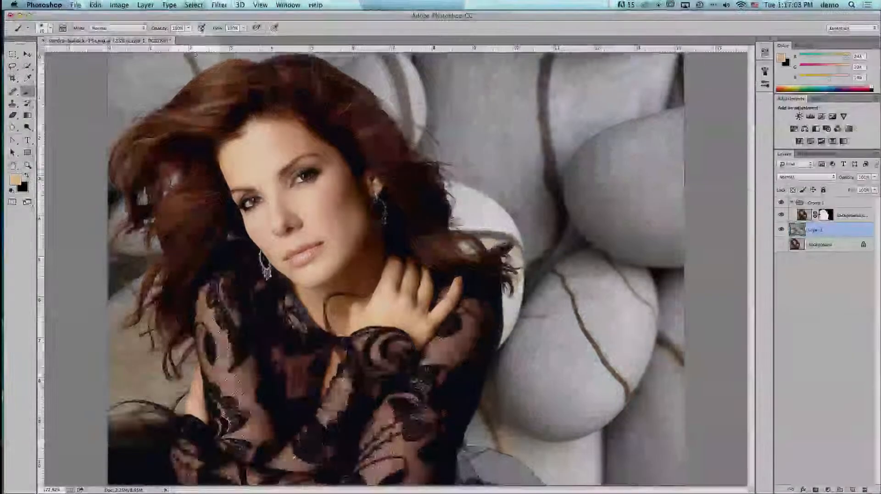
left_click(219, 5)
mouse_move(247, 115)
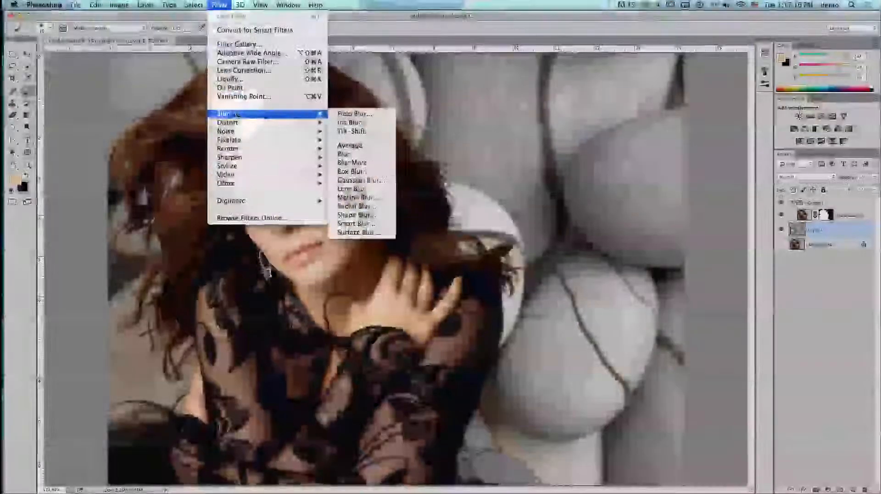
left_click(376, 181)
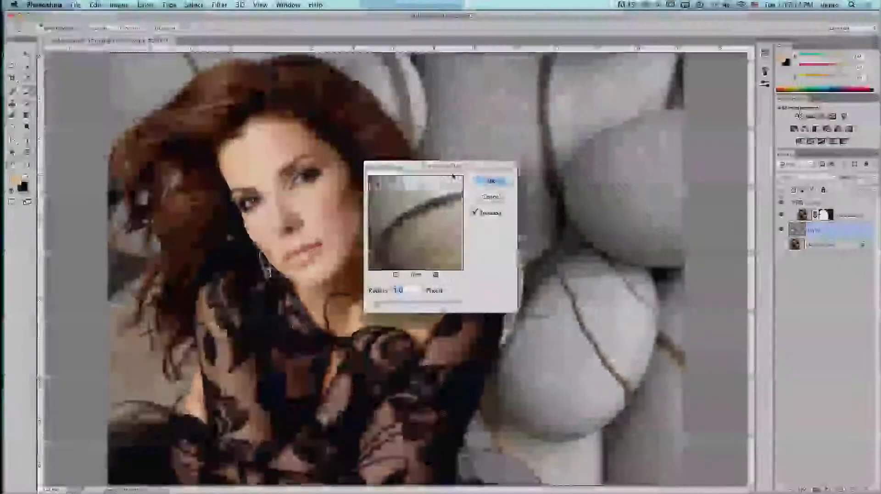
left_click_drag(475, 166, 361, 247)
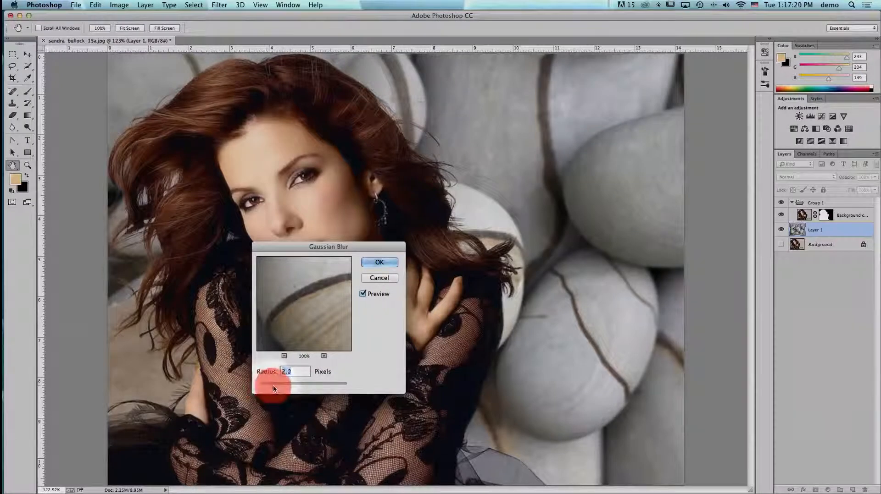
left_click_drag(279, 387, 283, 386)
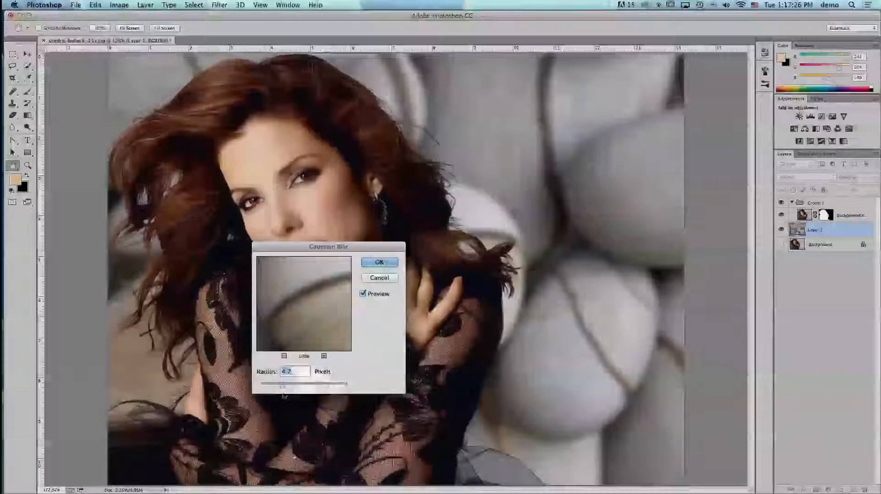
left_click_drag(282, 387, 274, 386)
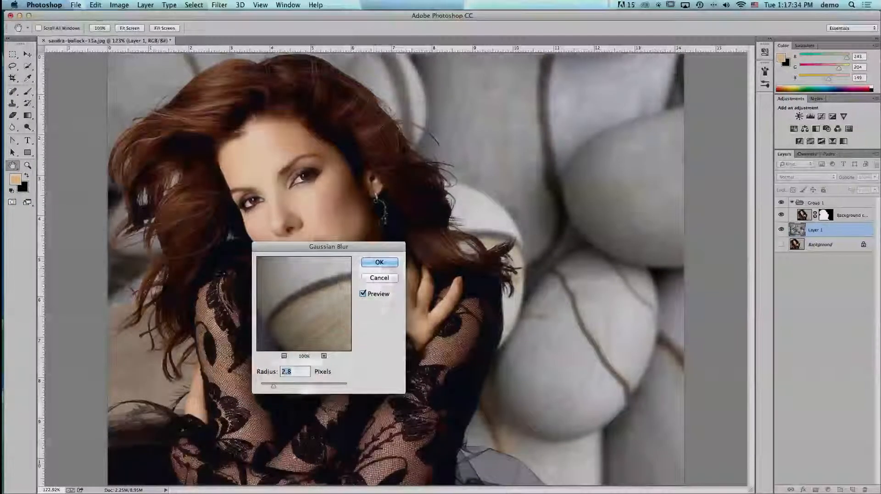
mouse_move(273, 387)
left_mouse_down()
mouse_move(338, 387)
mouse_move(270, 389)
left_mouse_up()
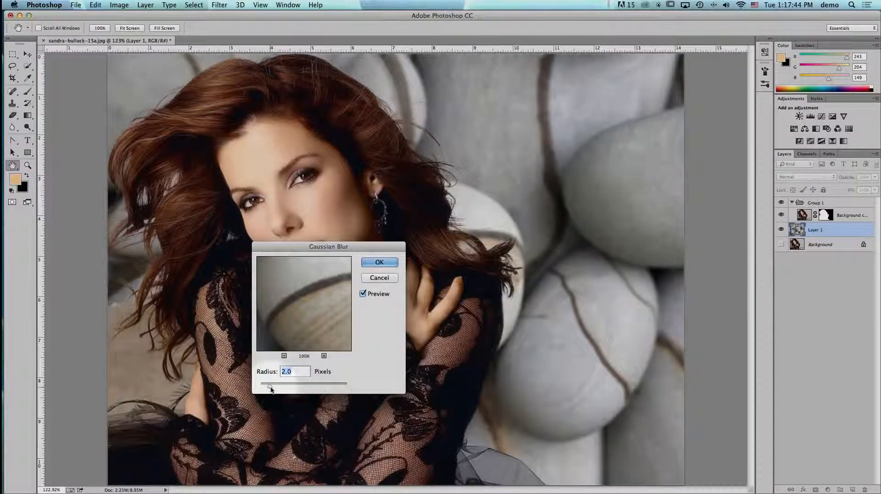
left_click(270, 389)
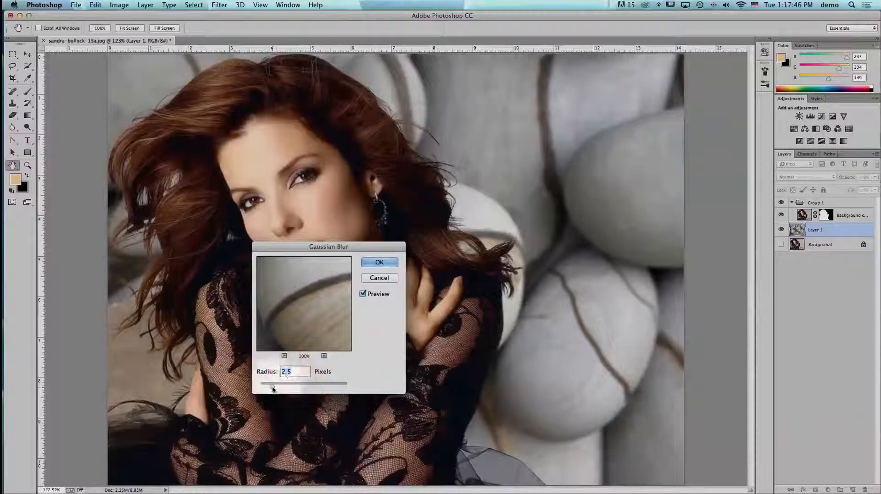
left_click(378, 263)
key("b")
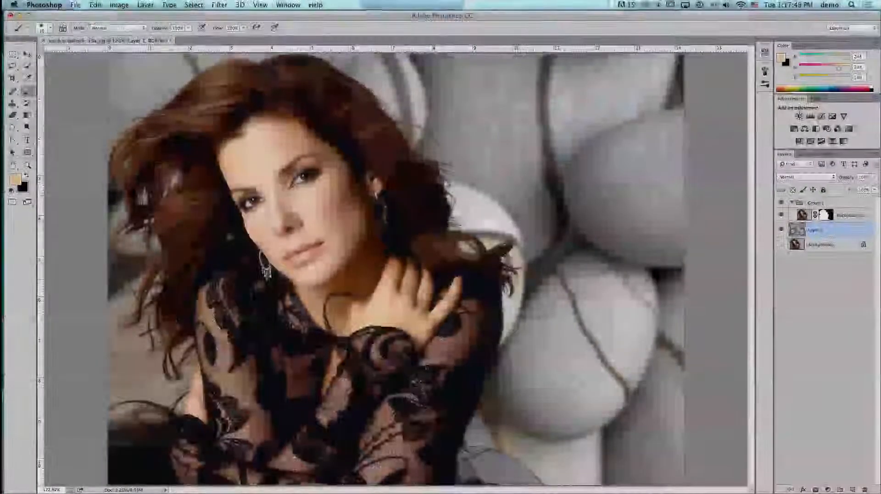